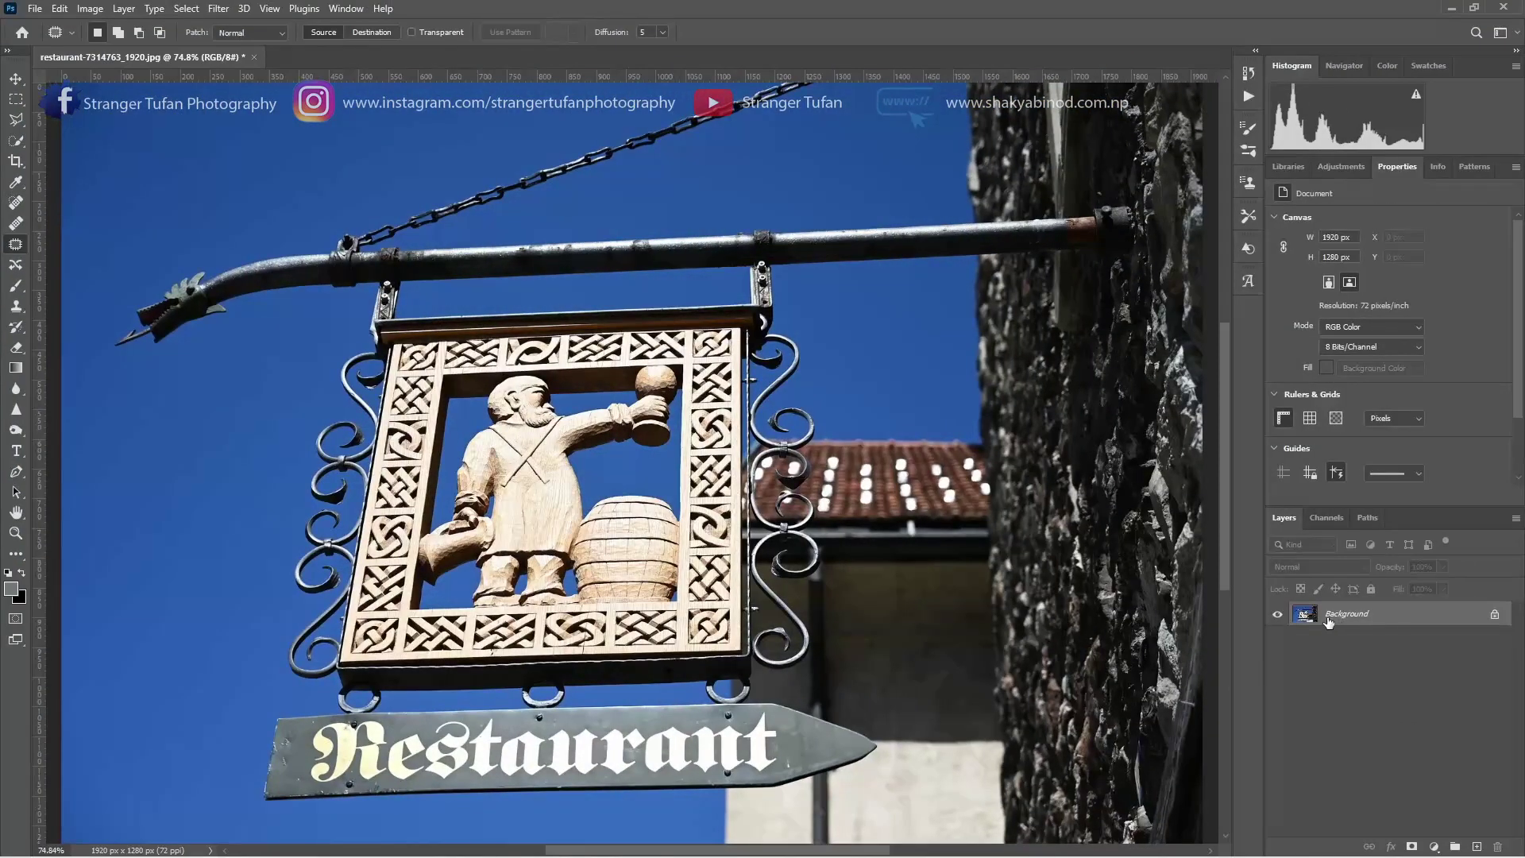
# Add a new empty layer and select the Spot Healing Brush, checking its size settings.
pyautogui.click(1478, 847)
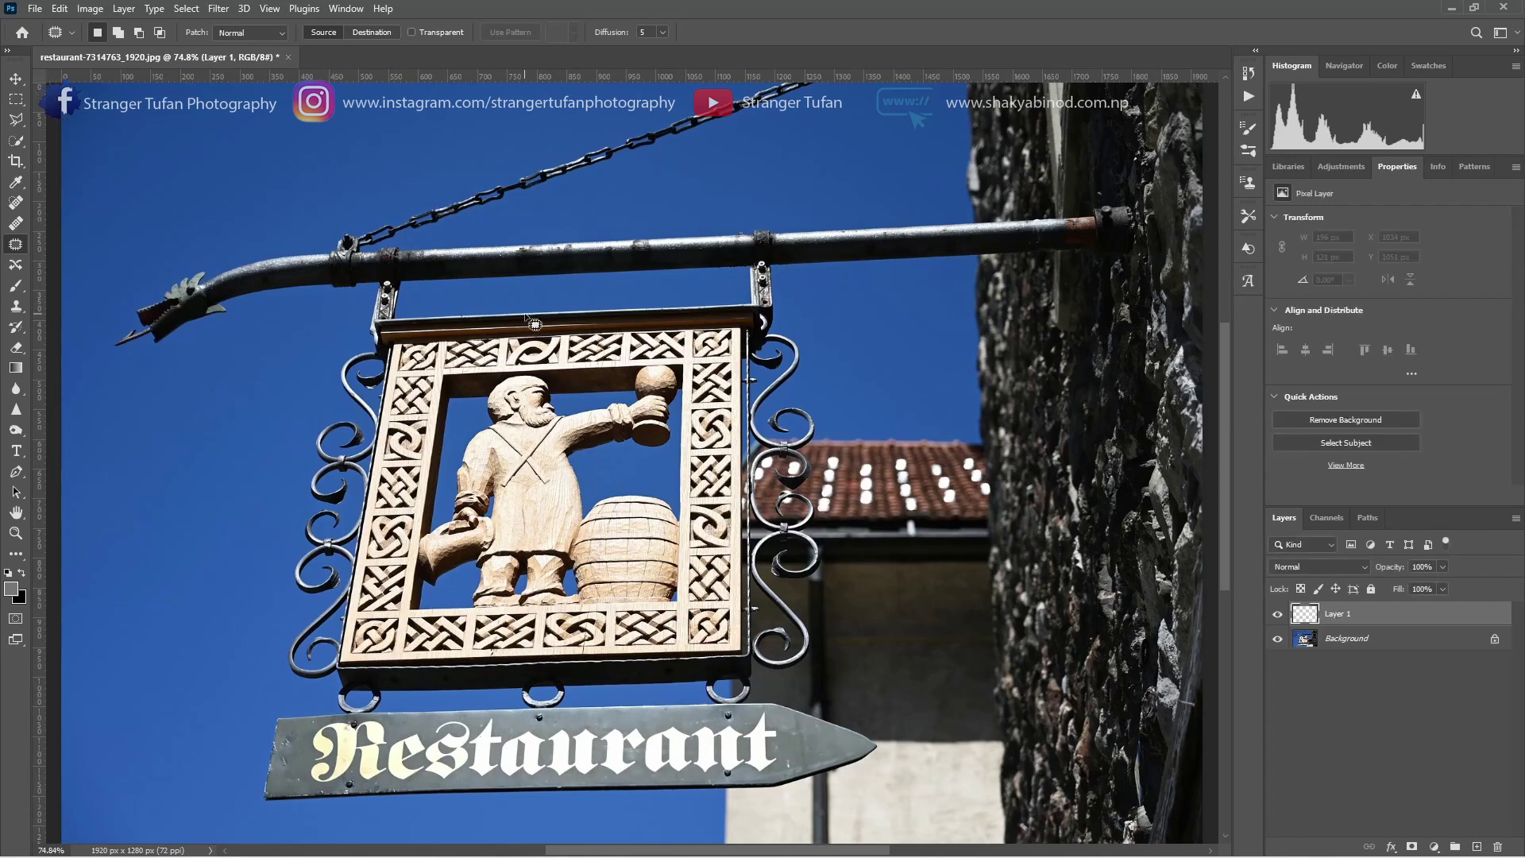
pyautogui.click(17, 204)
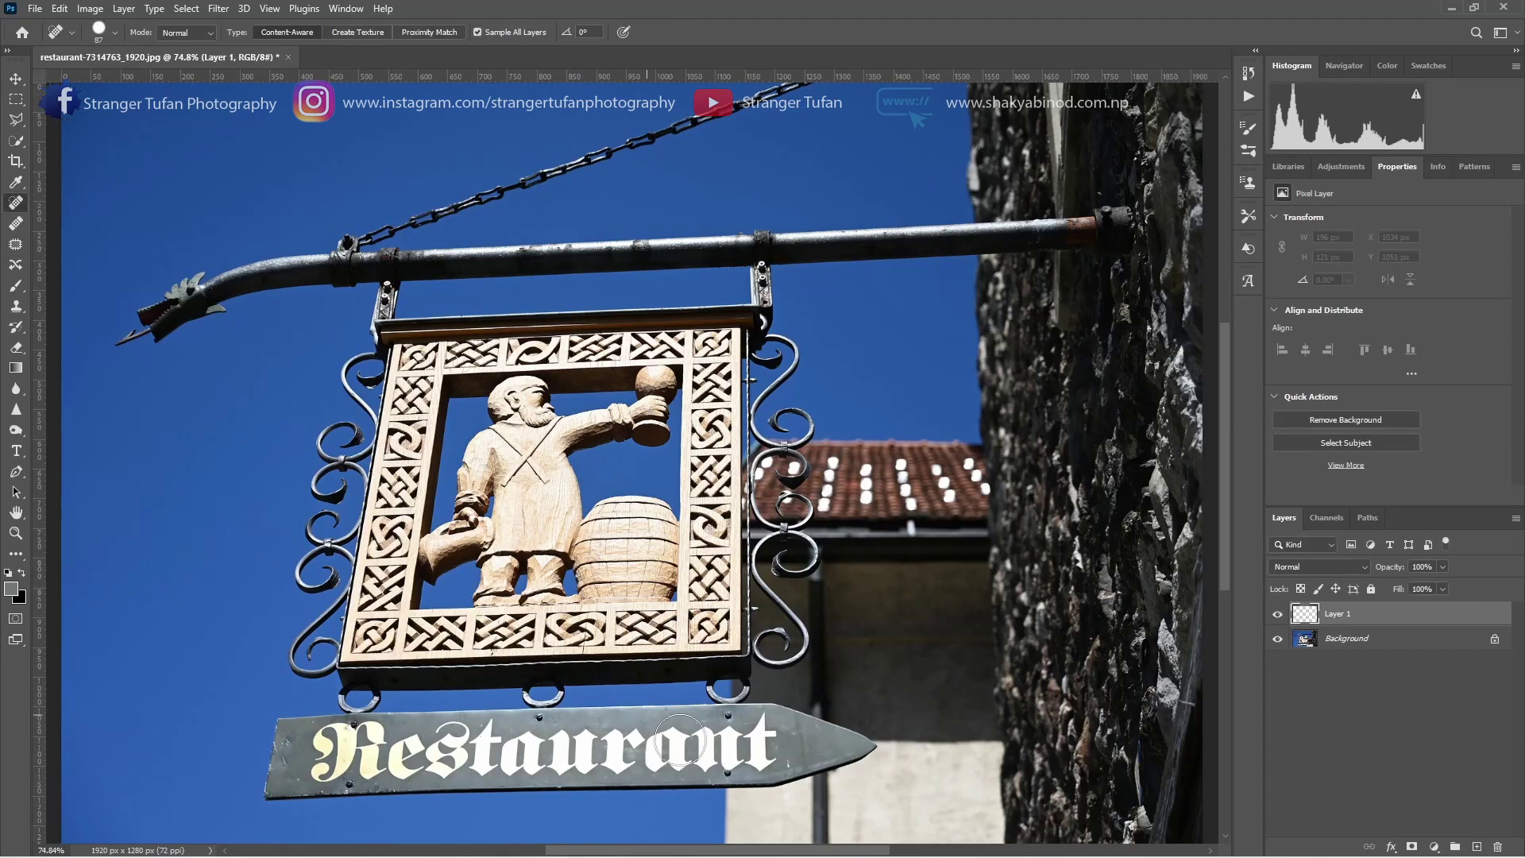
pyautogui.rightClick(759, 742)
pyautogui.press('Escape')
# Heal away the 'Restaurant' lettering across the sign, leaving a blank grey board.
pyautogui.click(755, 738)
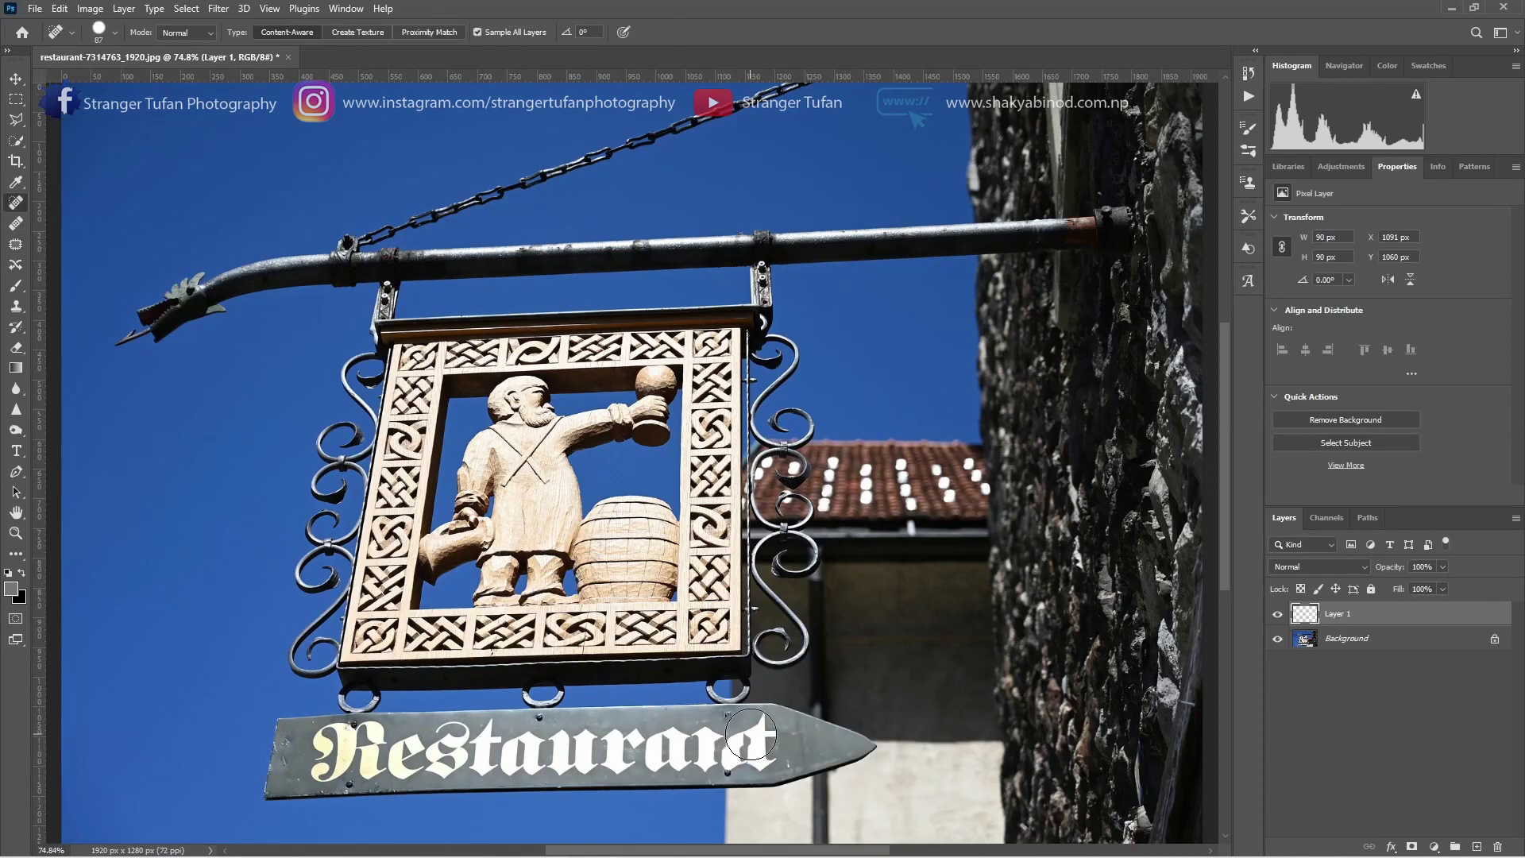
pyautogui.moveTo(758, 734)
pyautogui.mouseDown()
pyautogui.moveTo(664, 751)
pyautogui.moveTo(710, 752)
pyautogui.mouseUp()
pyautogui.click(729, 749)
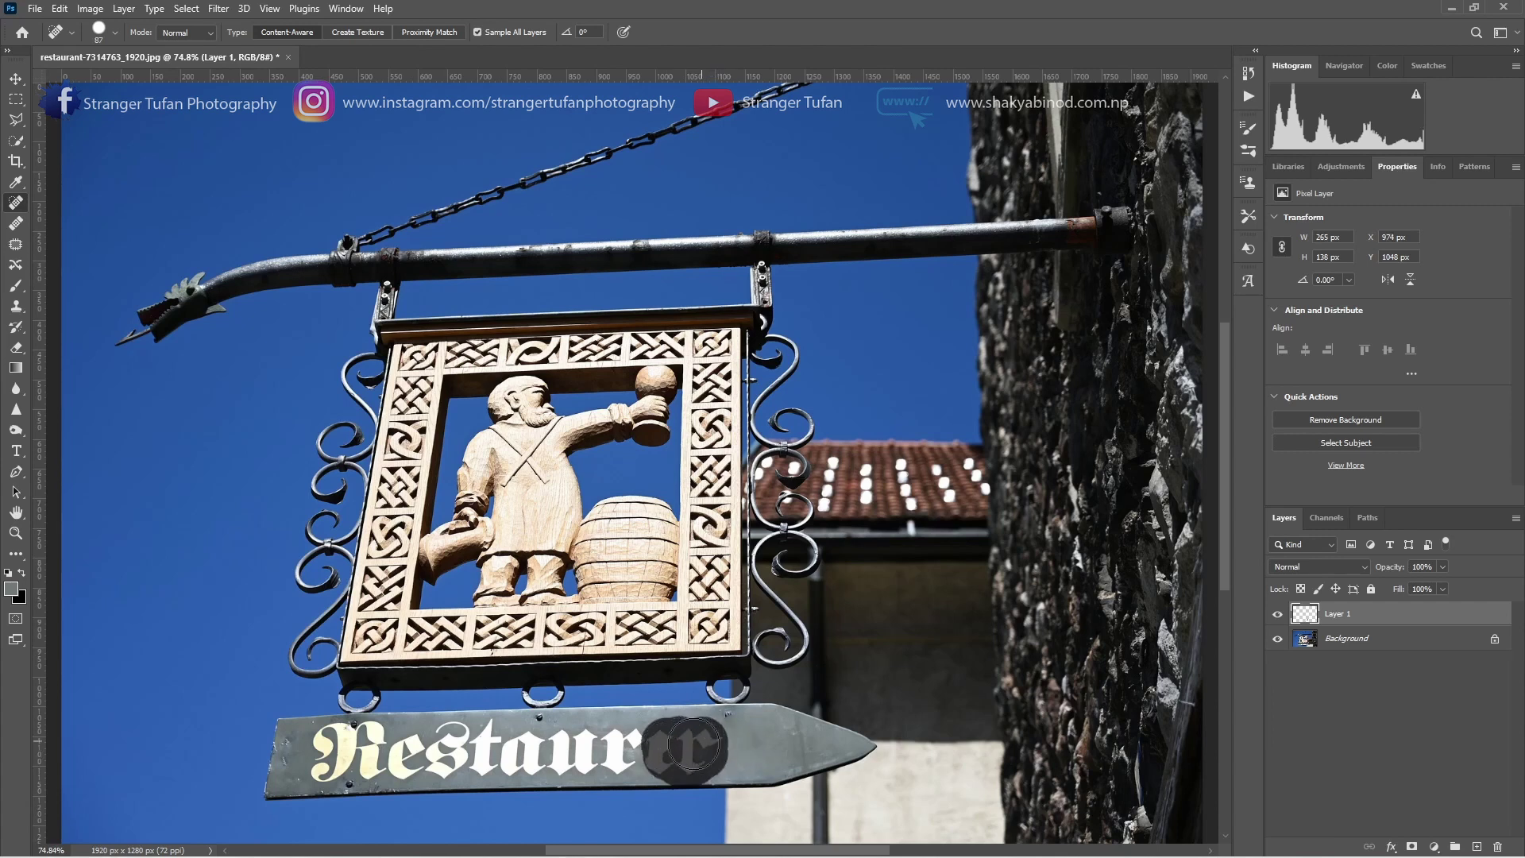
pyautogui.moveTo(693, 744); pyautogui.dragTo(693, 744)
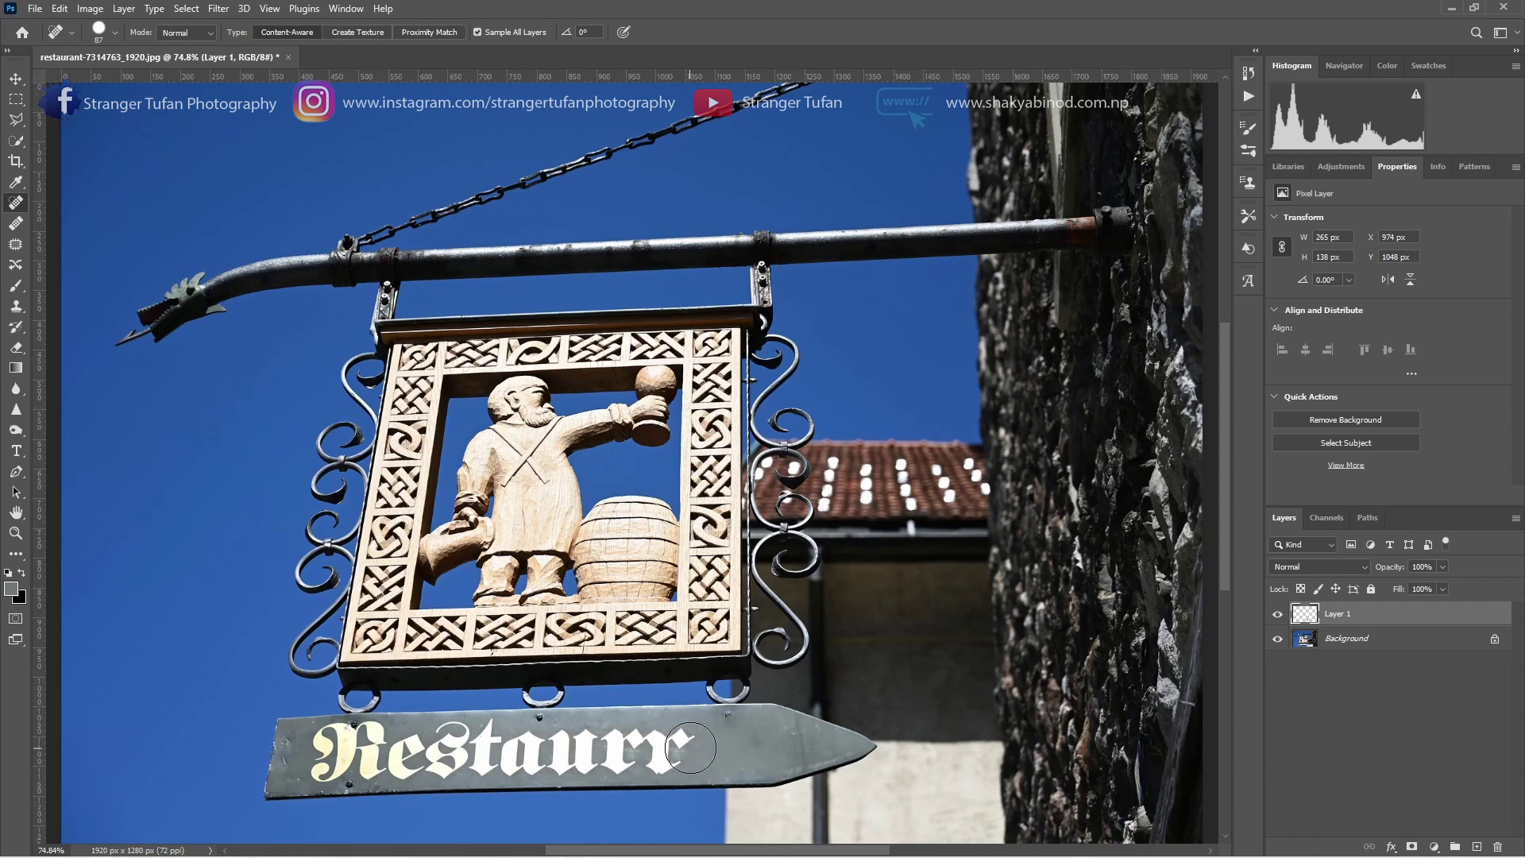
pyautogui.moveTo(690, 747)
pyautogui.mouseDown()
pyautogui.moveTo(614, 737)
pyautogui.moveTo(680, 755)
pyautogui.moveTo(437, 764)
pyautogui.moveTo(449, 758)
pyautogui.moveTo(347, 747)
pyautogui.moveTo(367, 751)
pyautogui.mouseUp()
pyautogui.click(369, 745)
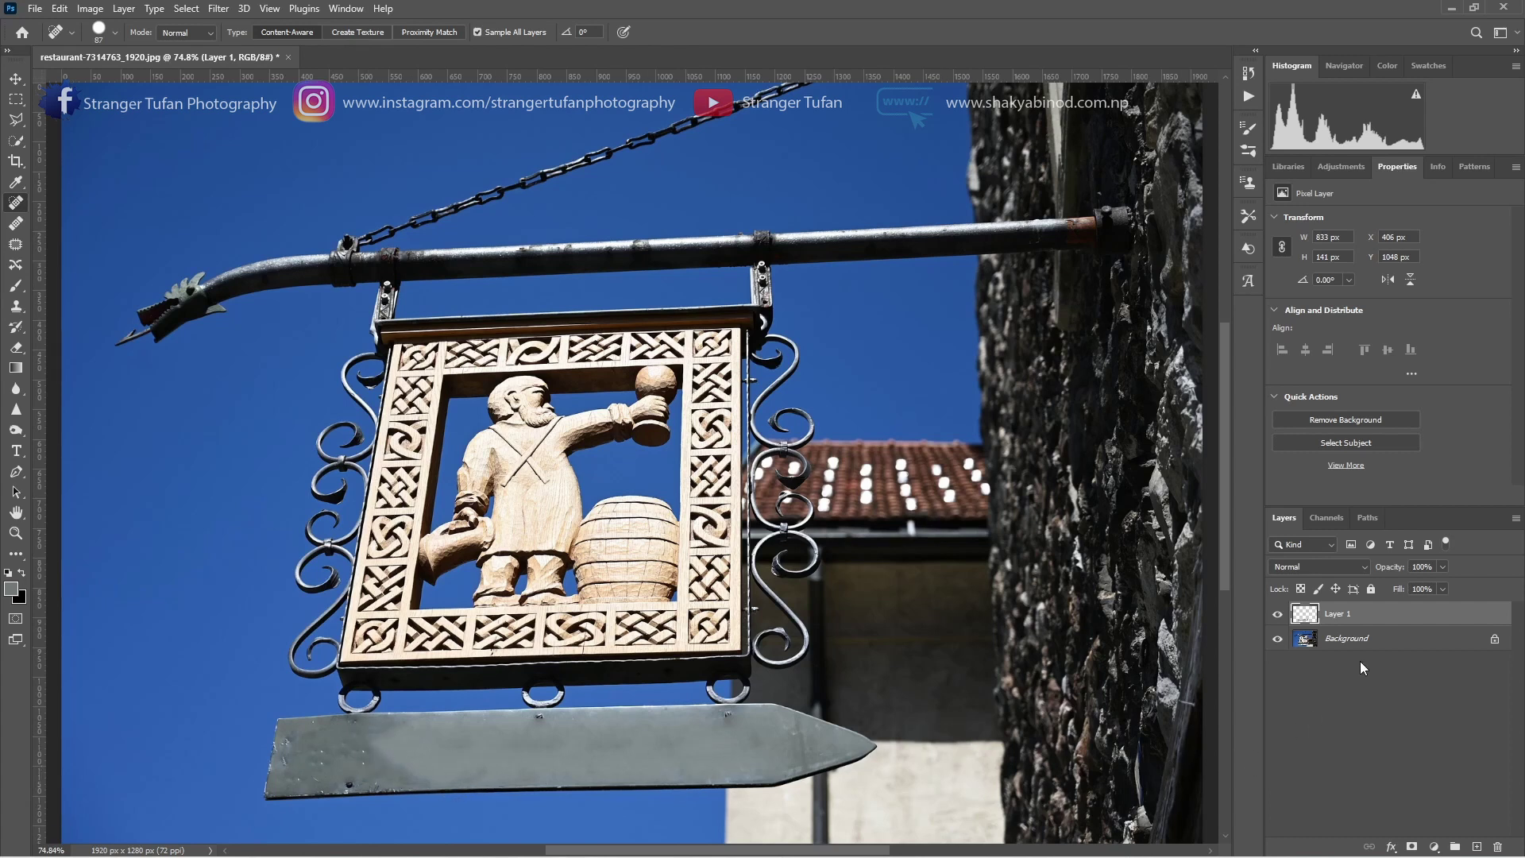
# Stamp all visible layers into a merged layer, then duplicate Background and move the copy to the top.
pyautogui.click(1386, 640)
pyautogui.click(1395, 623)
pyautogui.hotkey('ctrl', 'shift', 'alt', 'e')
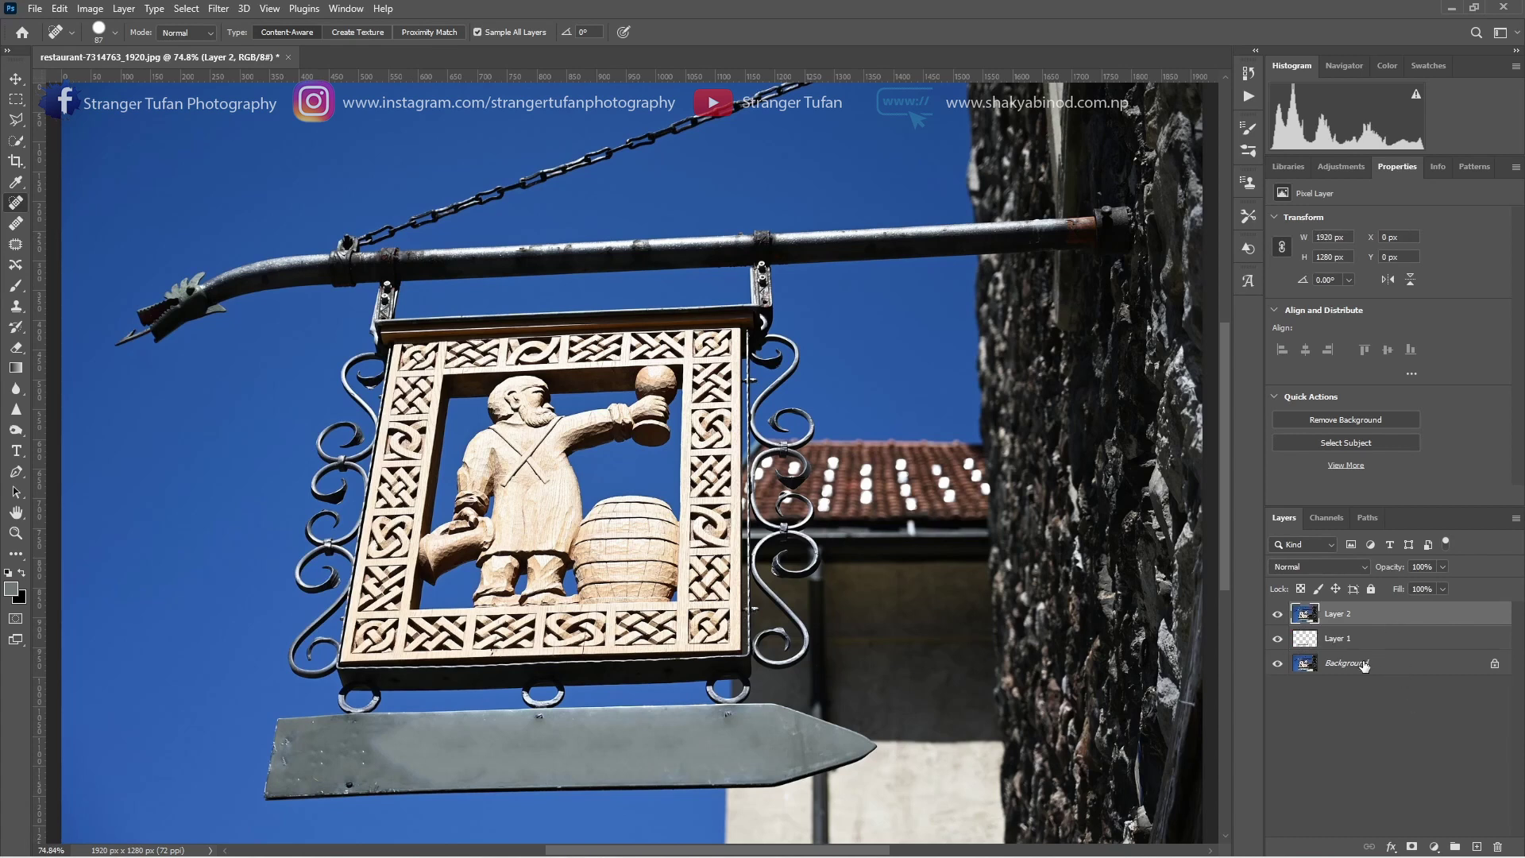
pyautogui.moveTo(1364, 665); pyautogui.dragTo(1360, 609)
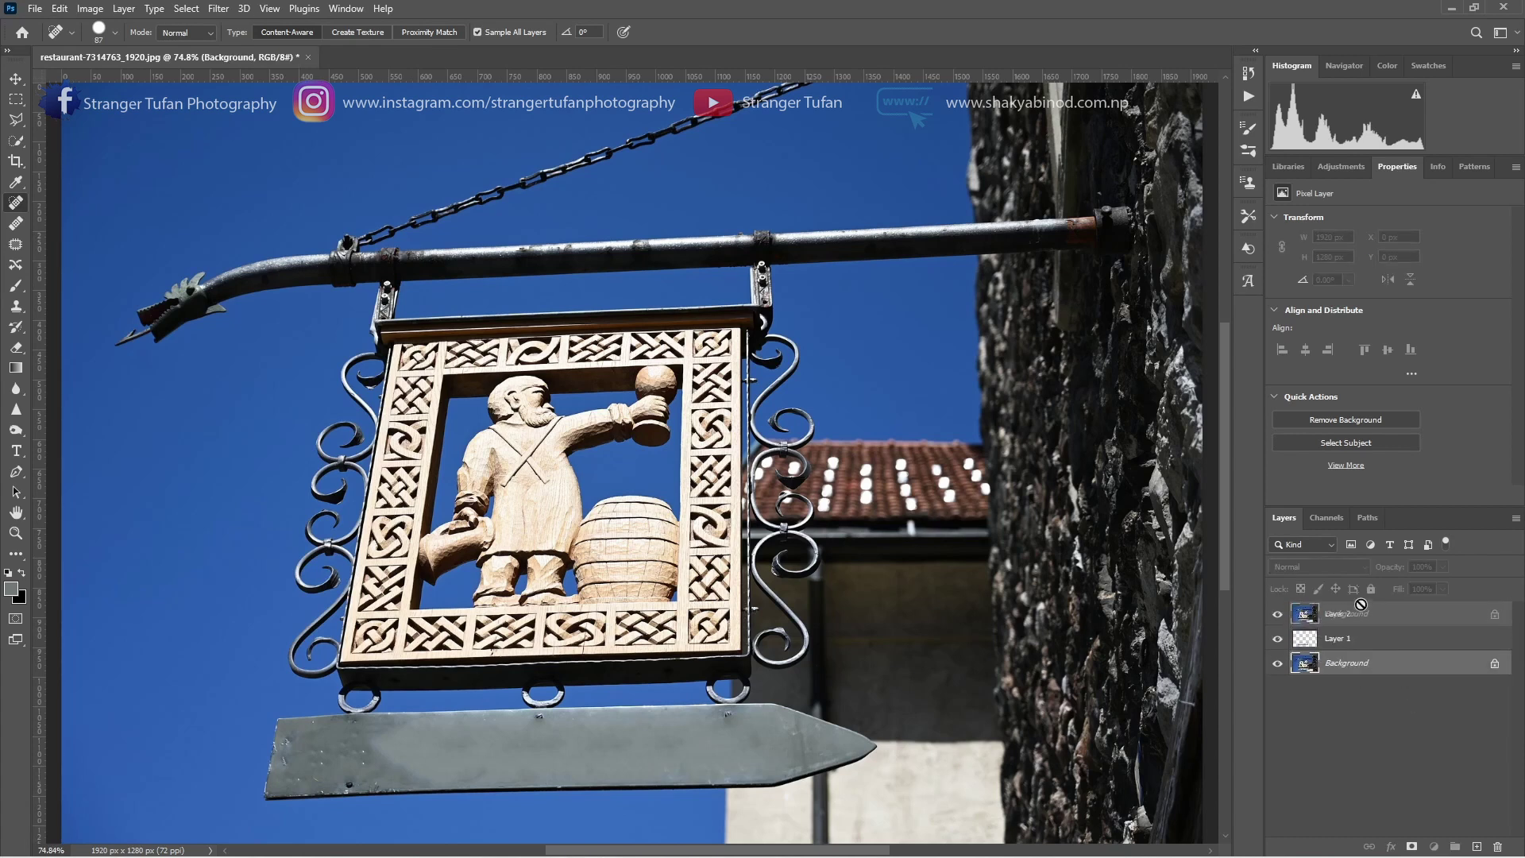
pyautogui.moveTo(1360, 605)
pyautogui.mouseDown()
pyautogui.moveTo(1354, 680)
pyautogui.moveTo(1476, 846)
pyautogui.mouseUp()
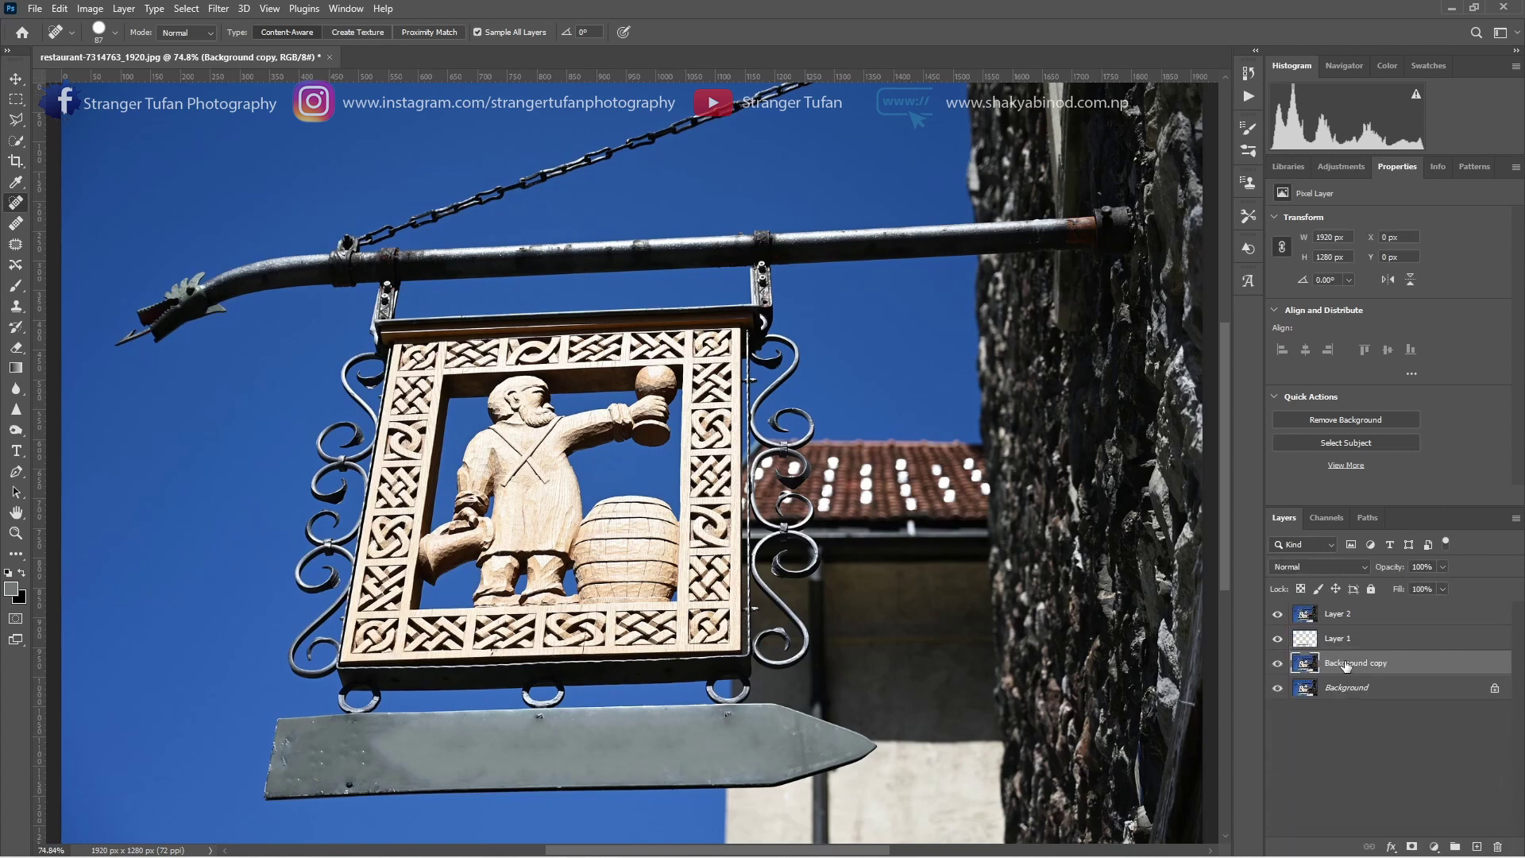
pyautogui.moveTo(1345, 665); pyautogui.dragTo(1344, 615)
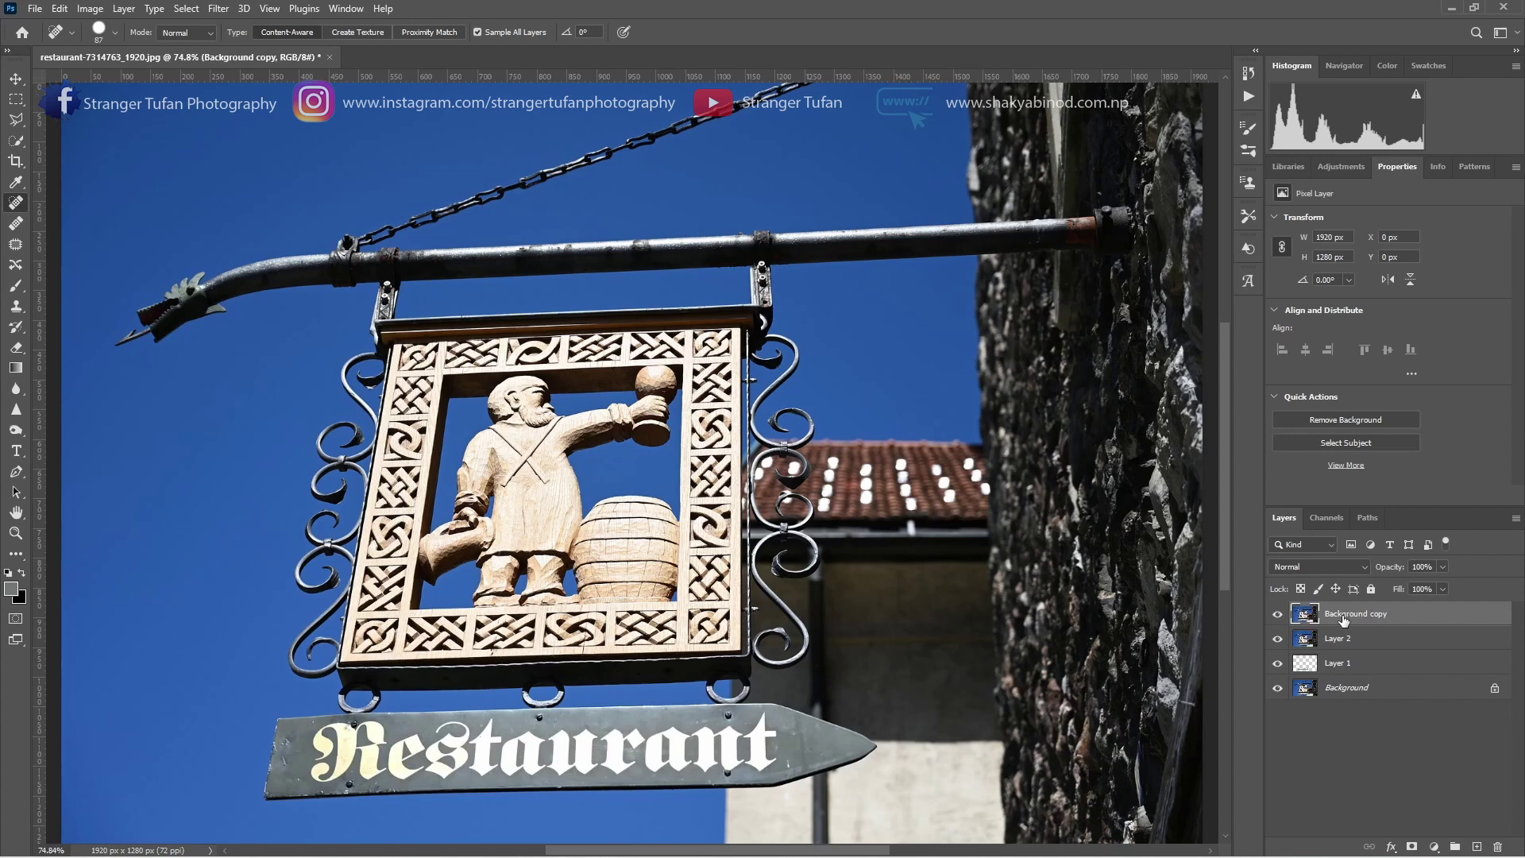
# Split the Background copy's This Layer Blend If white slider to 37/76 to hide the light lettering.
pyautogui.doubleClick(1506, 614)
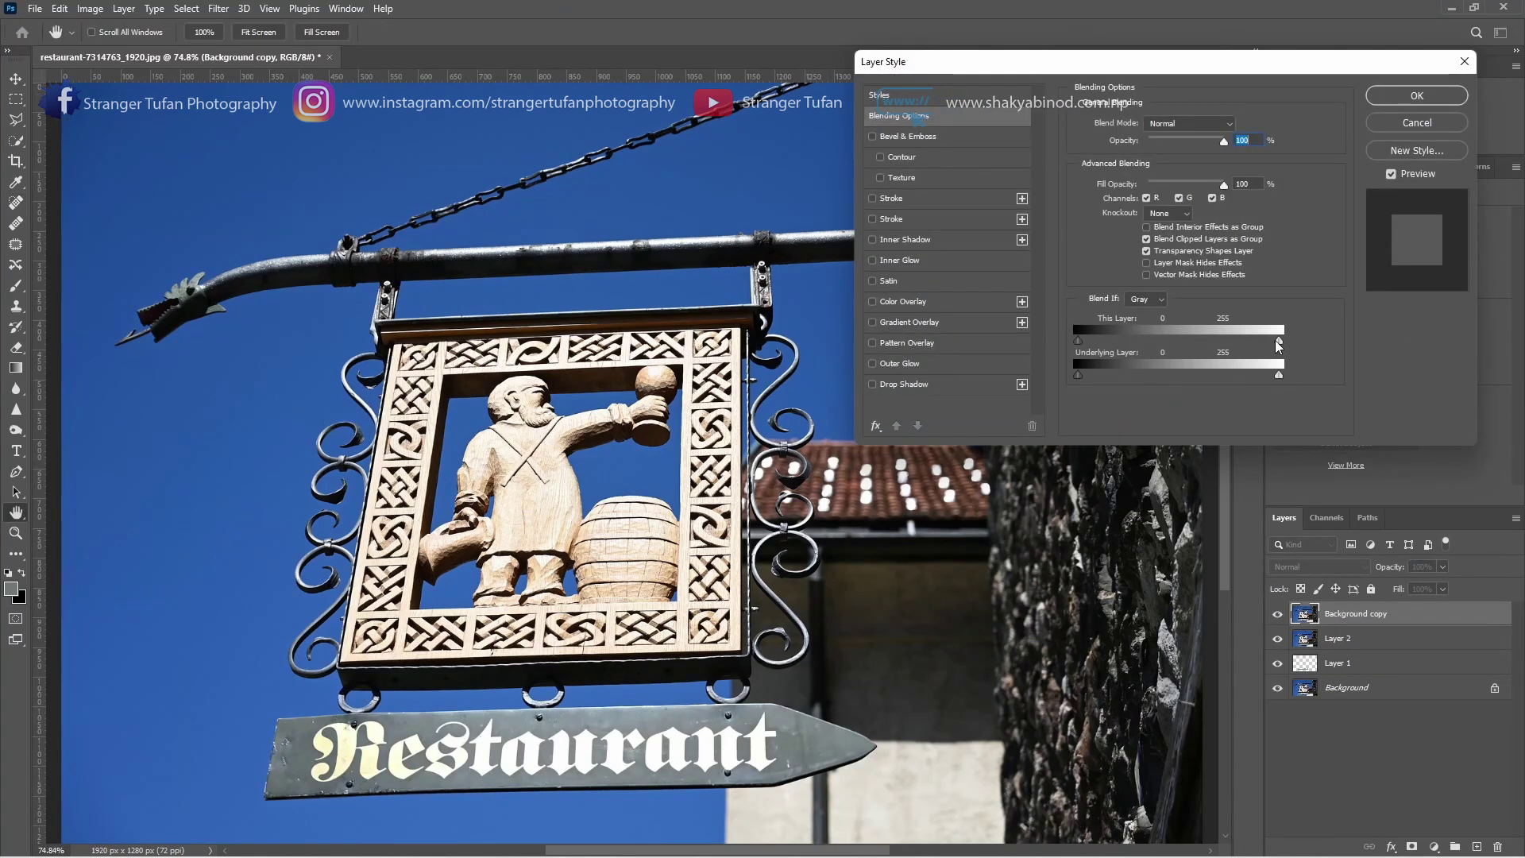
pyautogui.moveTo(1278, 340); pyautogui.dragTo(1136, 340)
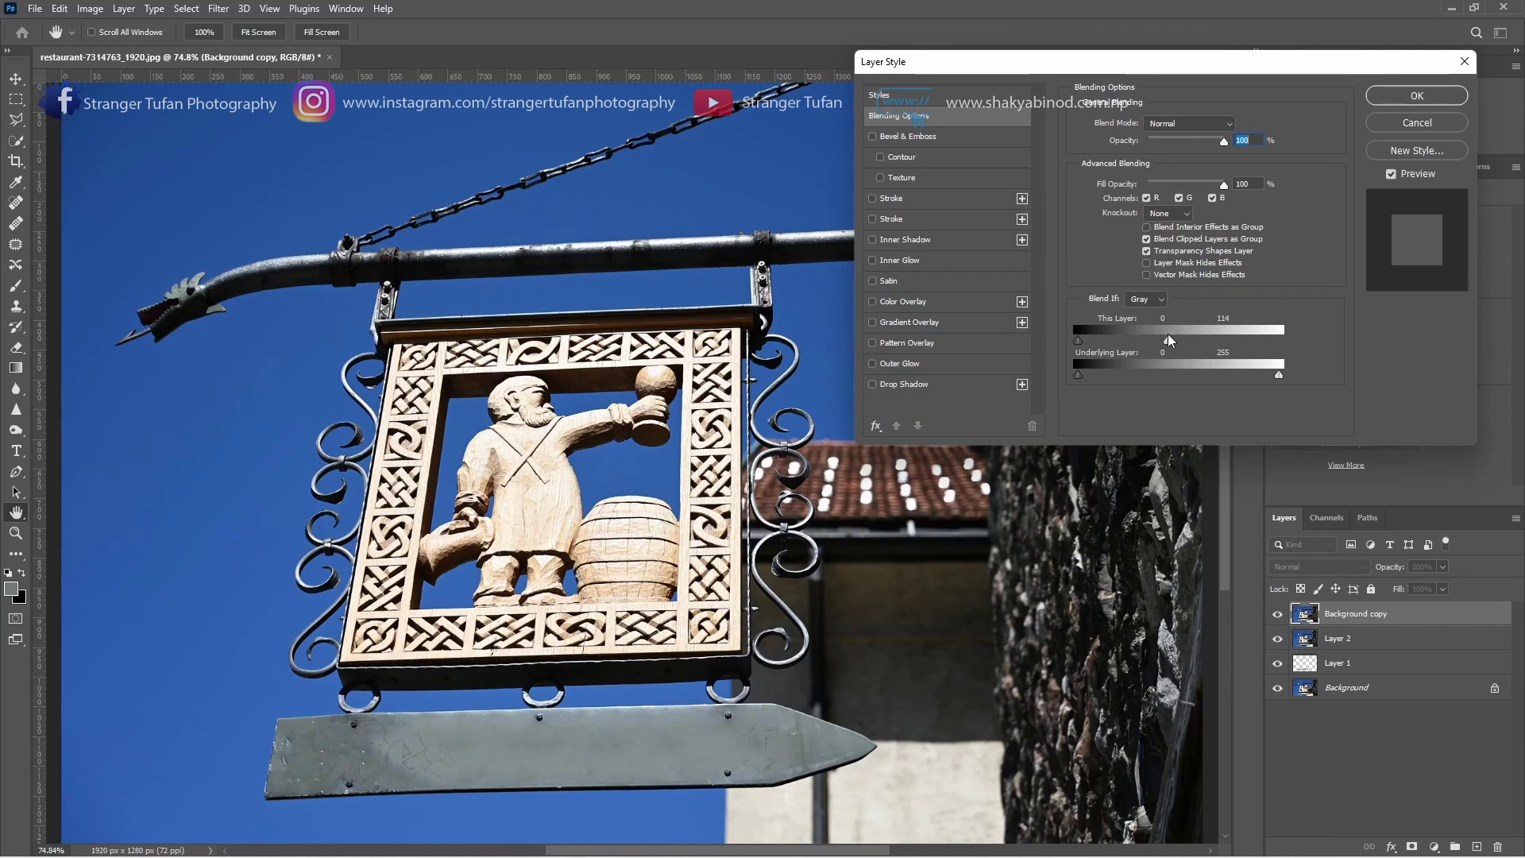
pyautogui.press('alt')
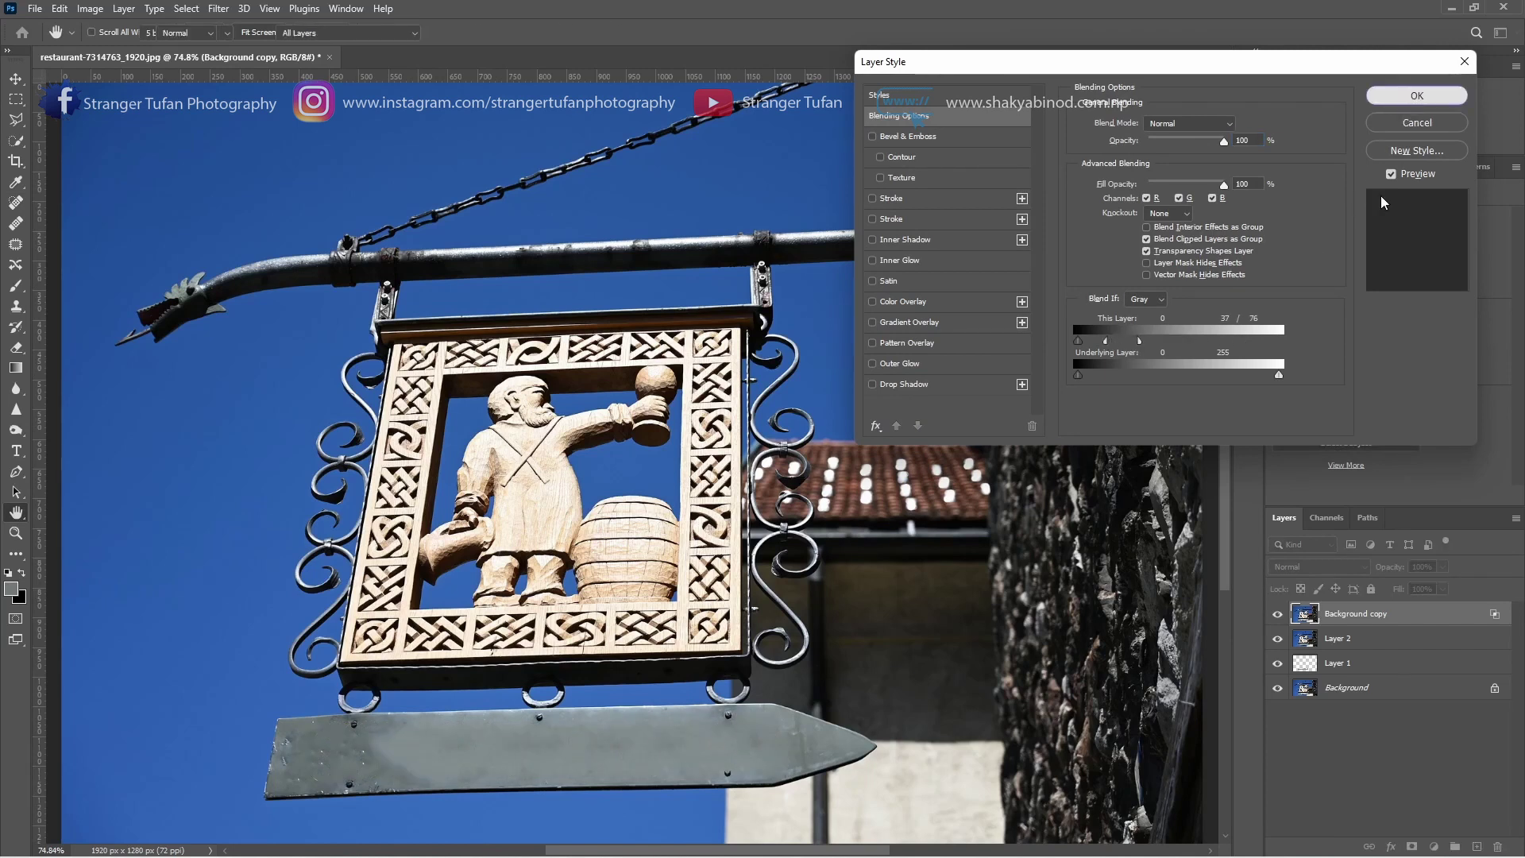
pyautogui.click(1416, 95)
pyautogui.click(1276, 619)
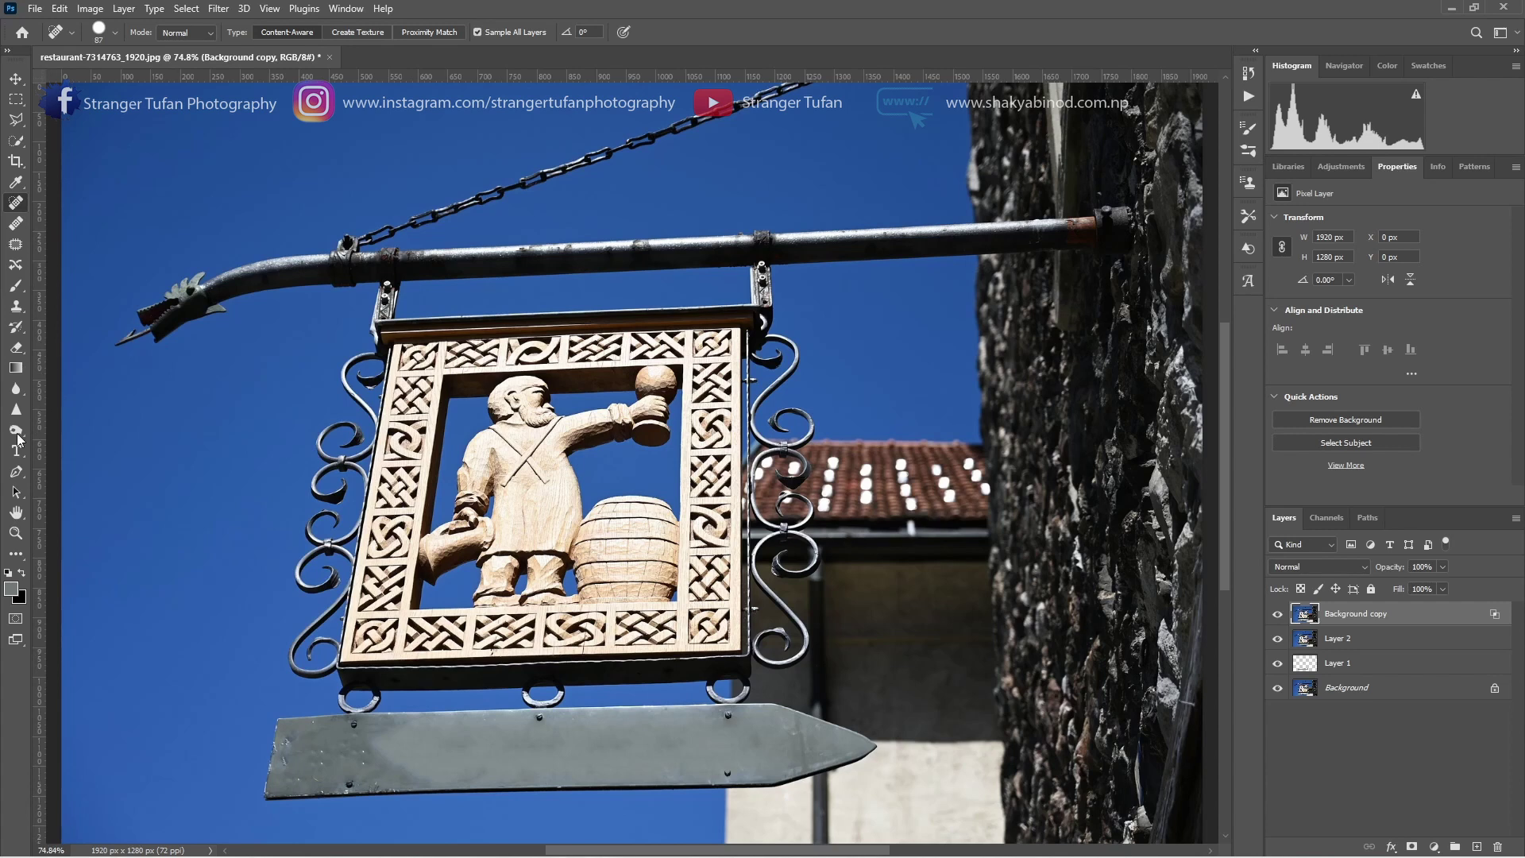
# Type 'Coffee Shop' on the sign in white Bauhaus 93 and commit it.
pyautogui.click(16, 451)
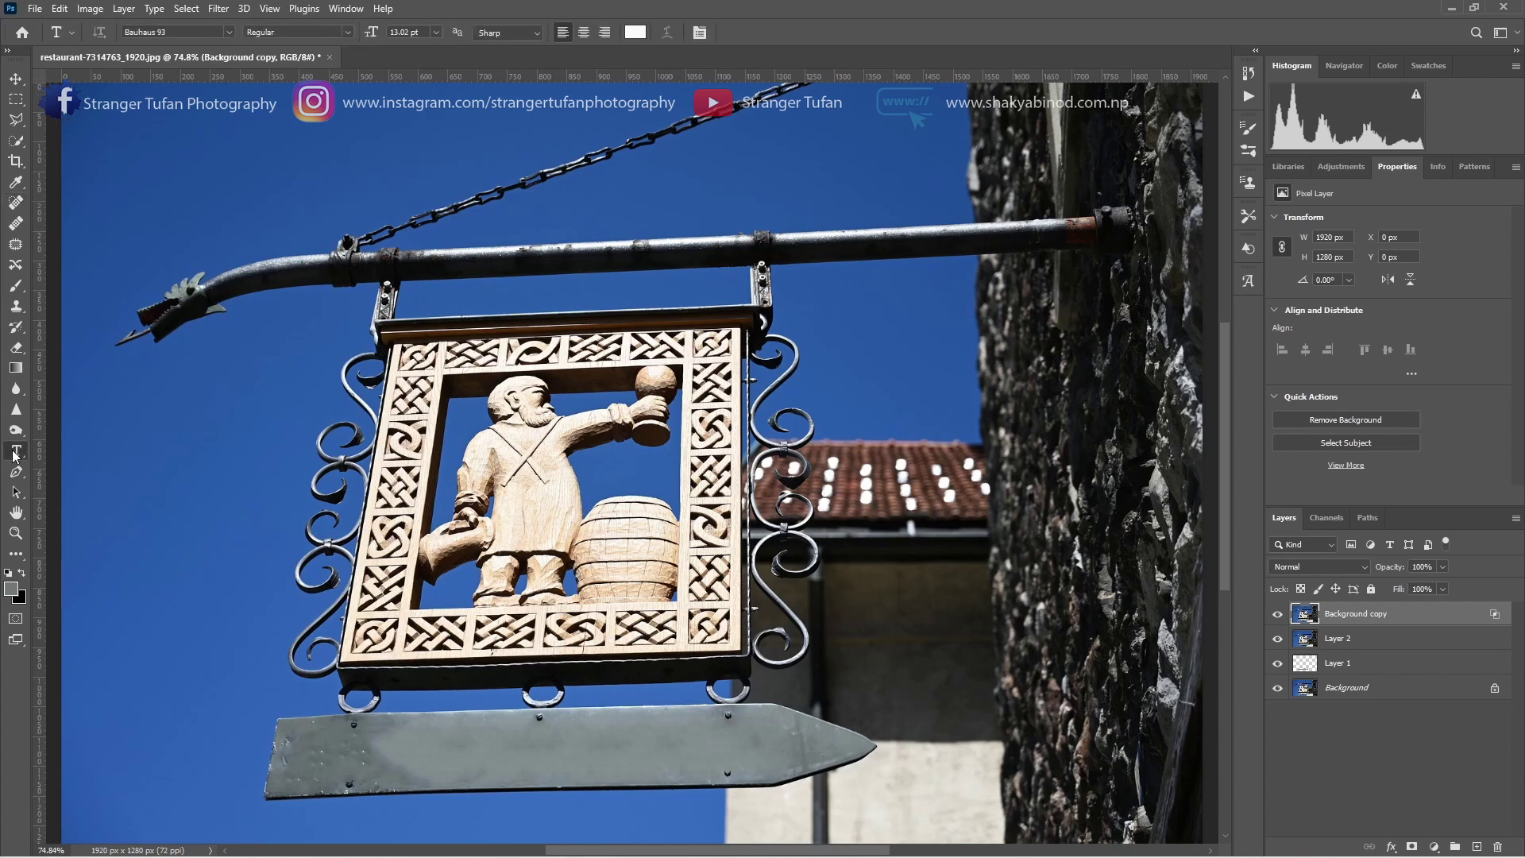
pyautogui.click(354, 756)
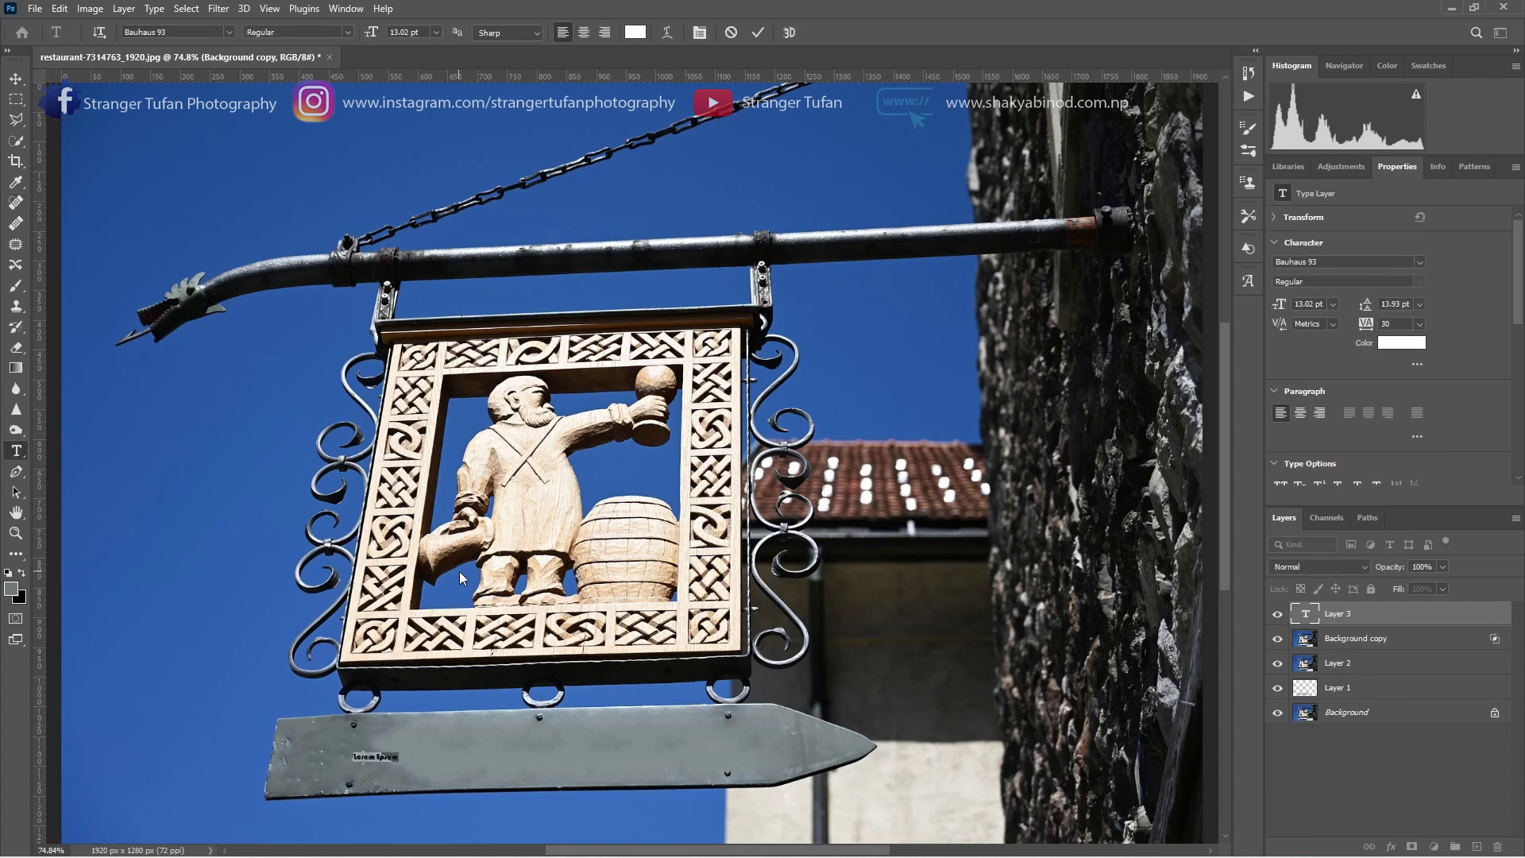
pyautogui.press('BackSpace')
pyautogui.write('ffee Shop')
pyautogui.hotkey('ctrl', 'Return')
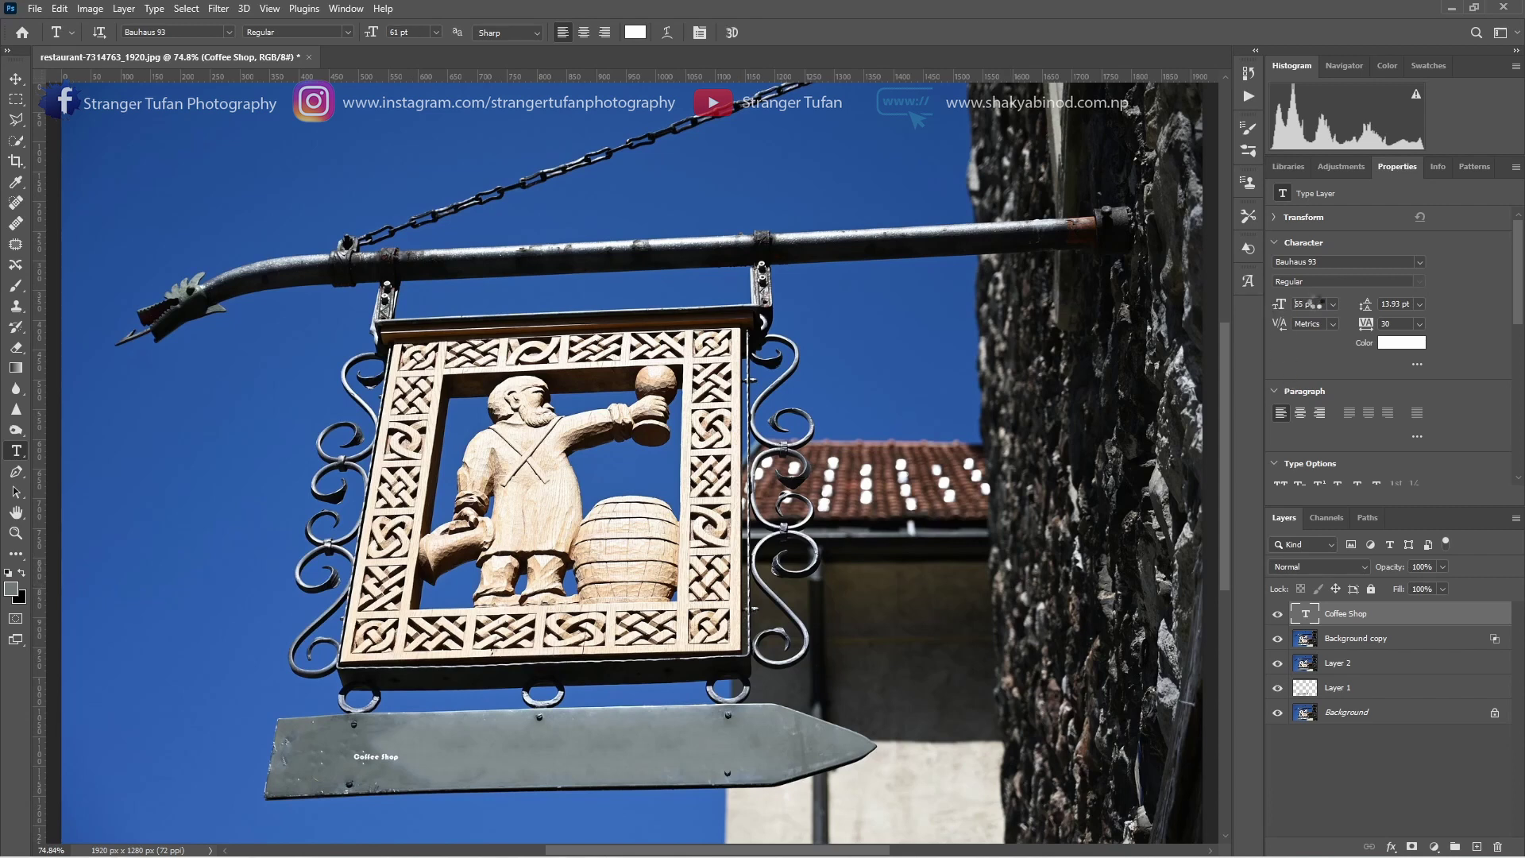
# Enlarge the Coffee Shop text to 137 pt and centre it on the sign board.
pyautogui.press('Return')
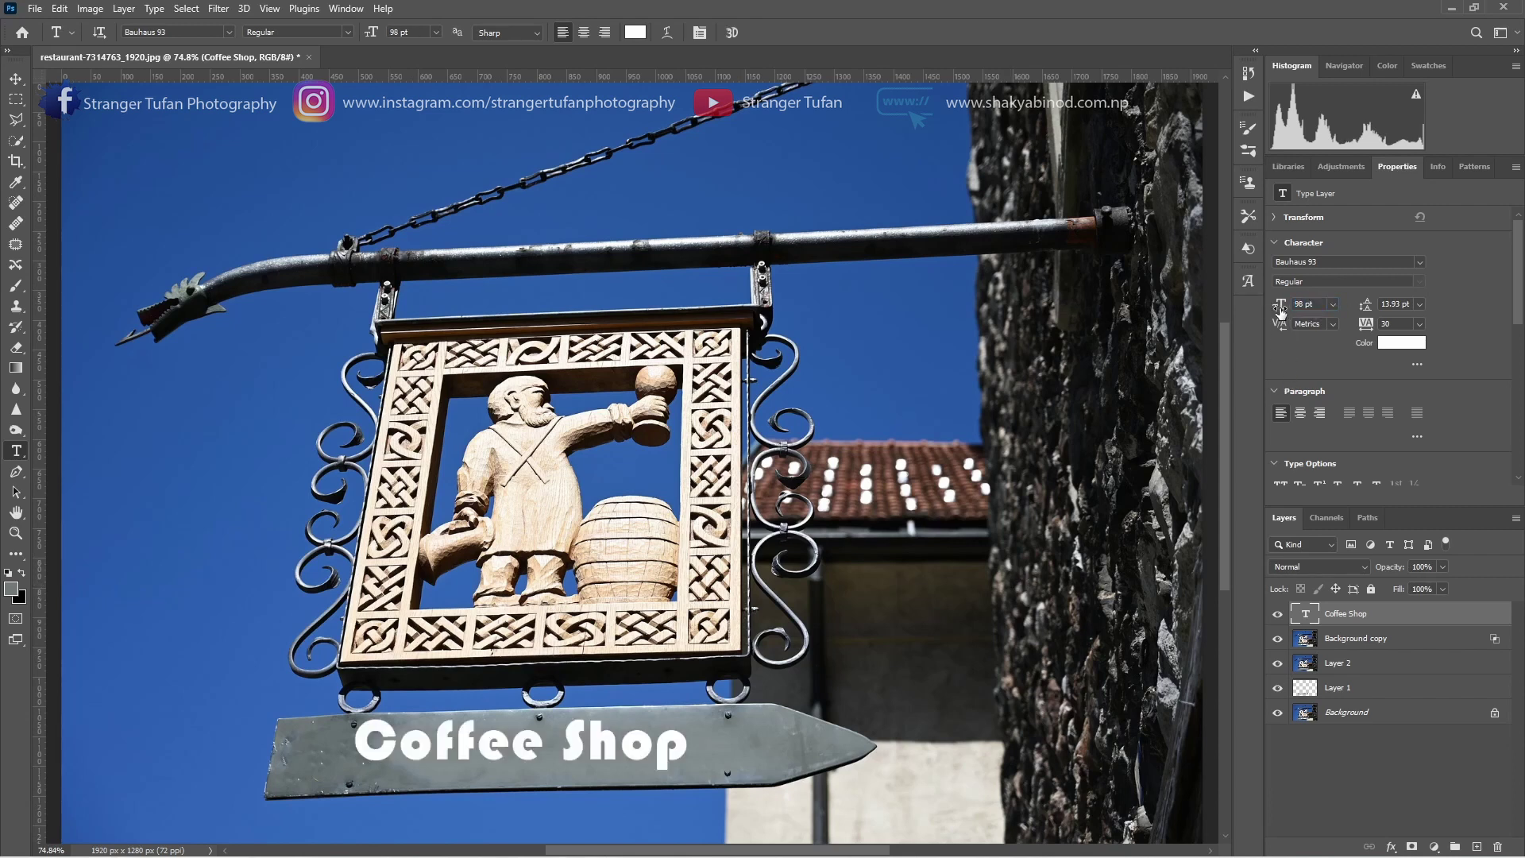
pyautogui.moveTo(1280, 311); pyautogui.dragTo(1311, 309)
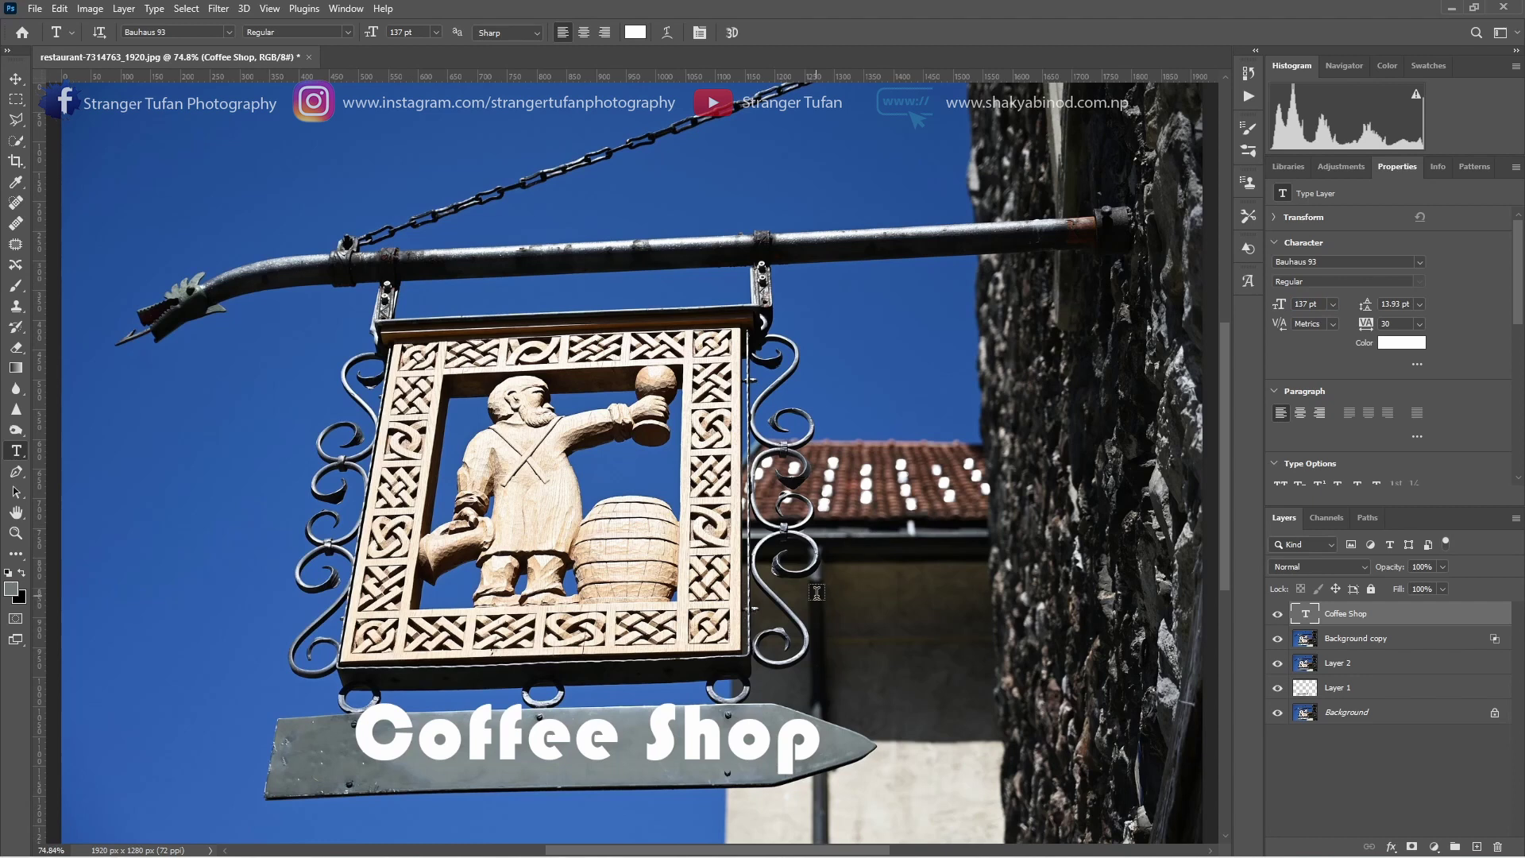
pyautogui.press('v')
pyautogui.moveTo(699, 758); pyautogui.dragTo(677, 766)
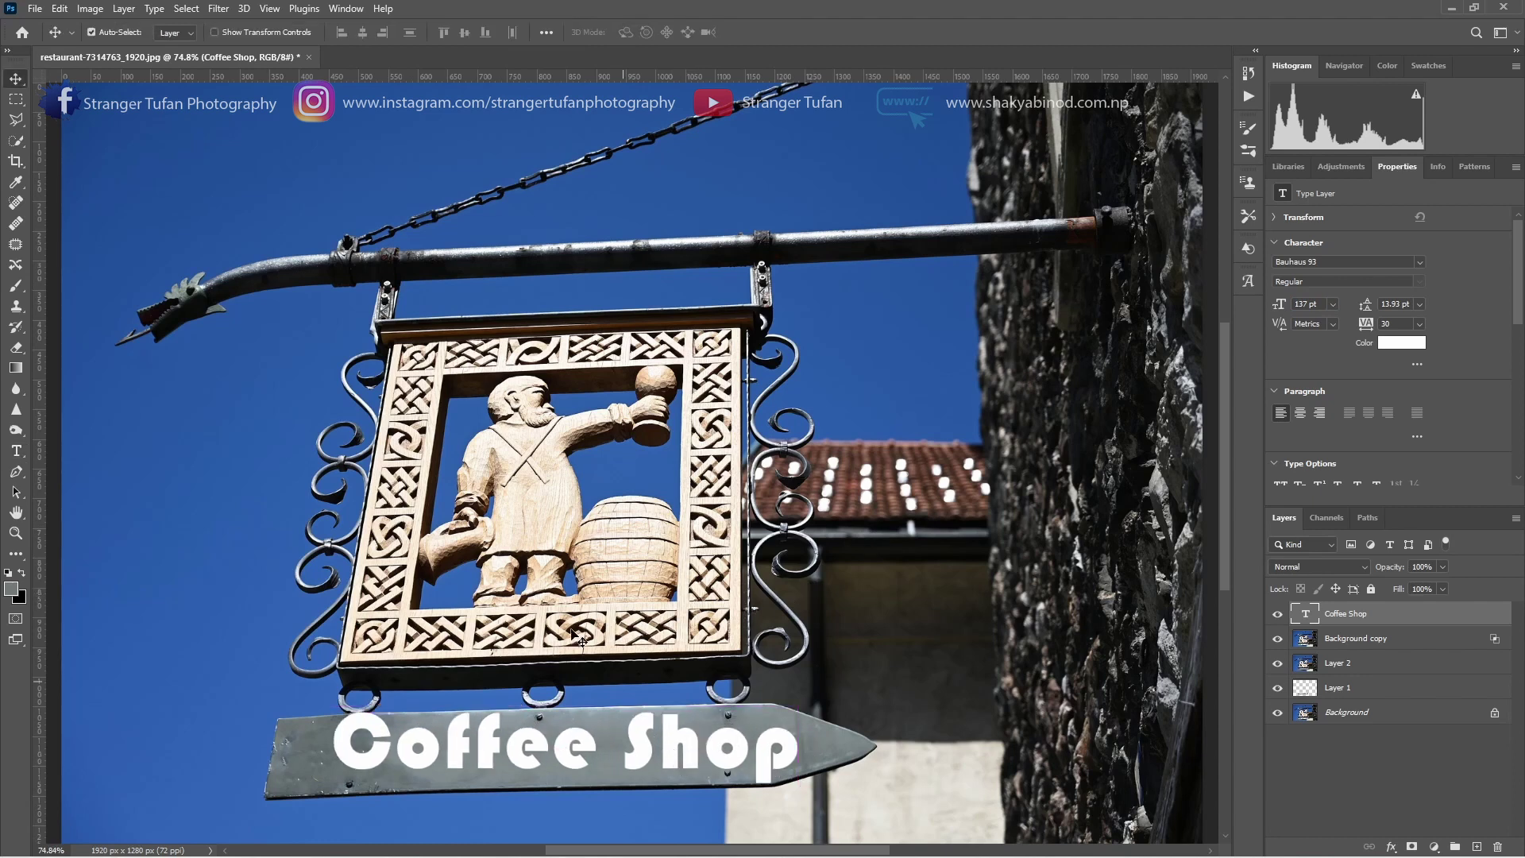
# Marquee-select the Coffee Shop lettering, Copy Merged it, then deselect.
pyautogui.click(14, 99)
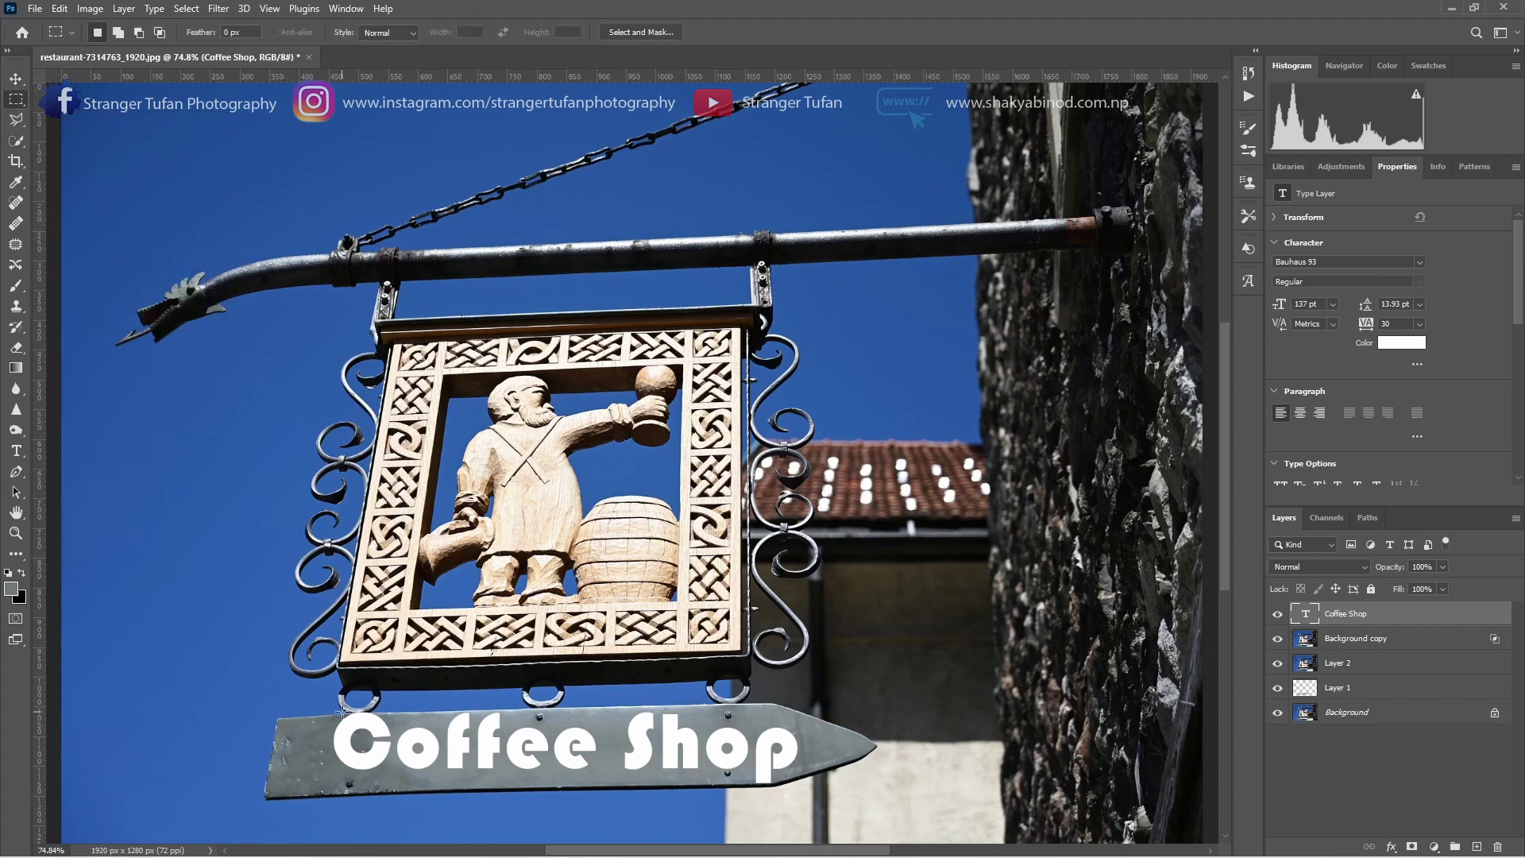
pyautogui.moveTo(334, 702); pyautogui.dragTo(542, 801)
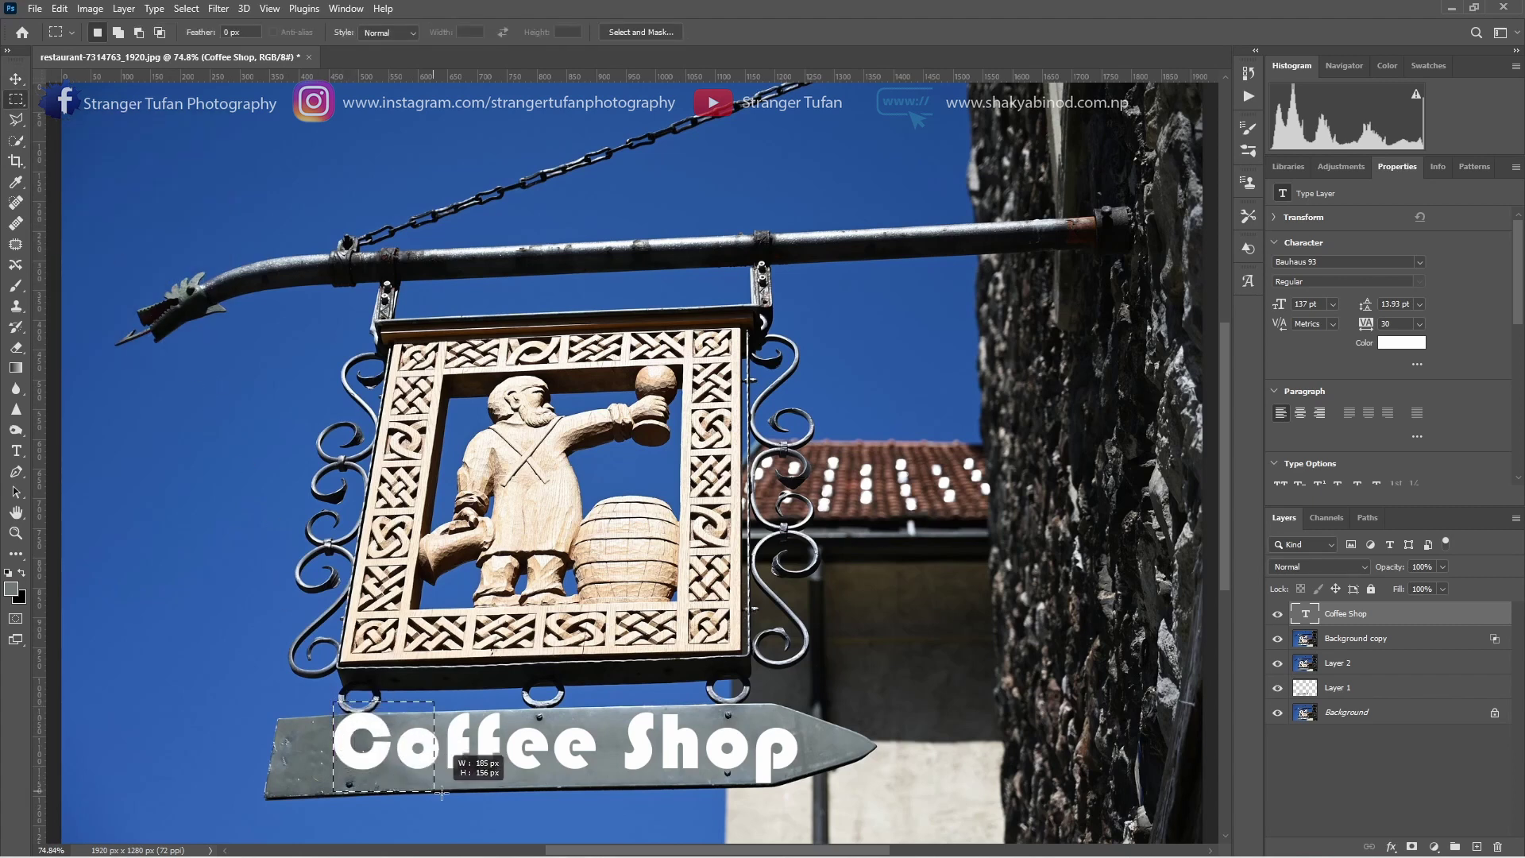
pyautogui.moveTo(542, 802)
pyautogui.mouseDown()
pyautogui.moveTo(815, 801)
pyautogui.moveTo(803, 793)
pyautogui.mouseUp()
pyautogui.hotkey('ctrl', 'd')
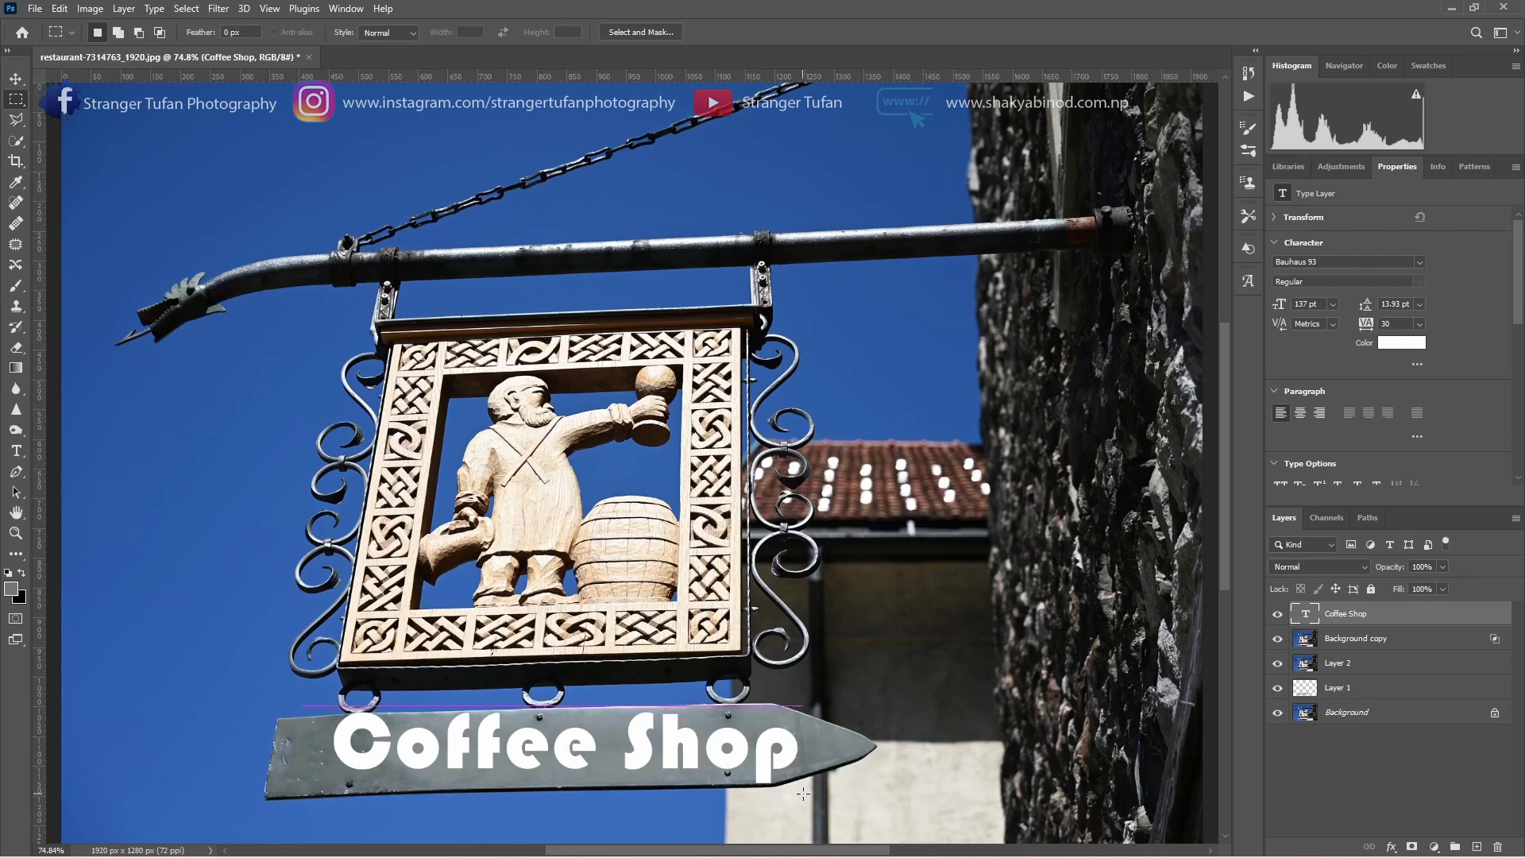
pyautogui.click(61, 8)
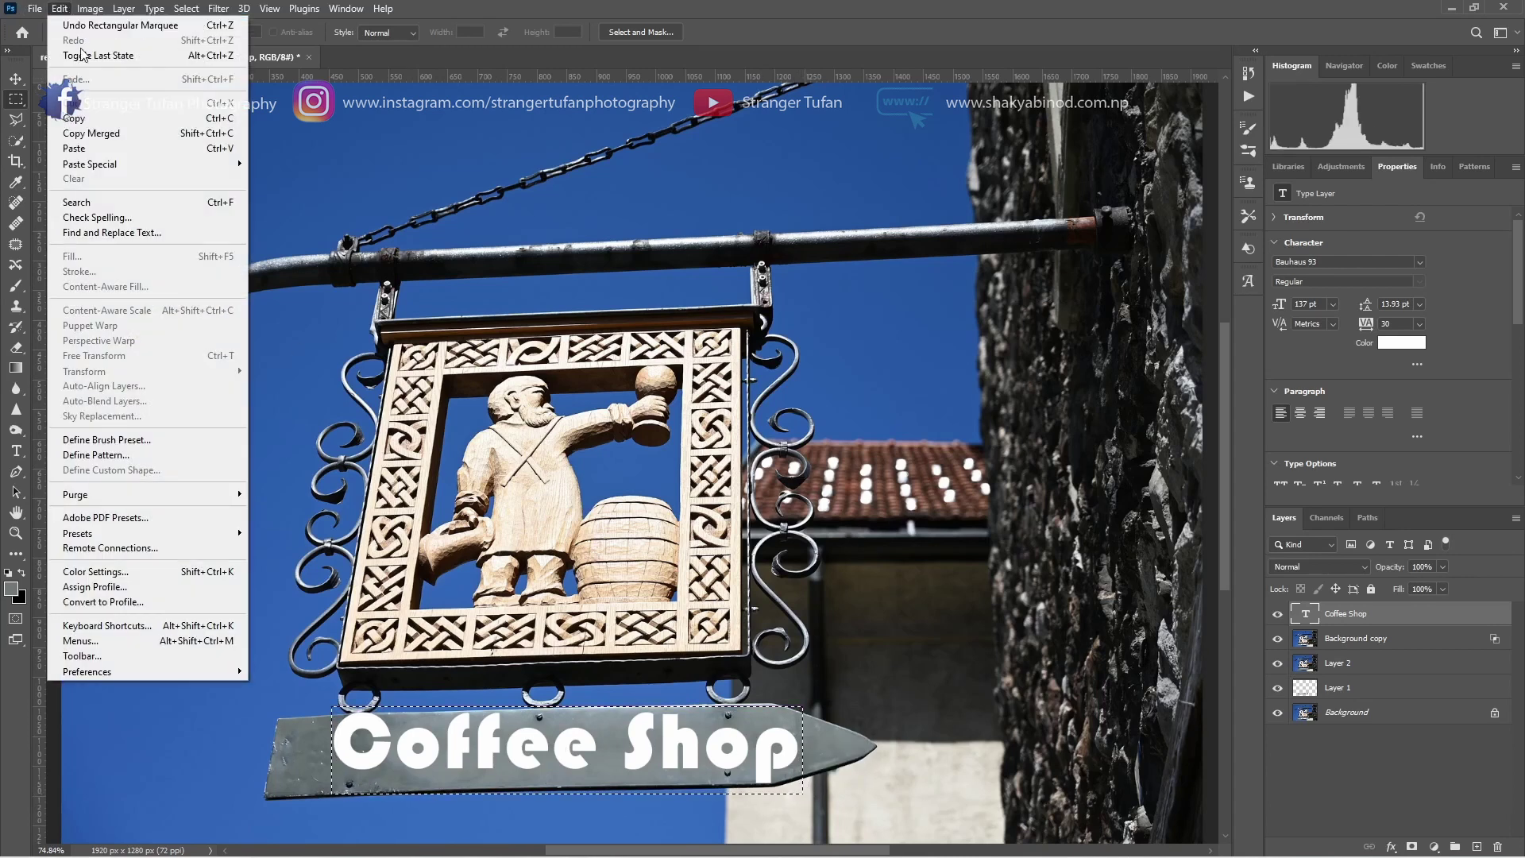
pyautogui.click(88, 118)
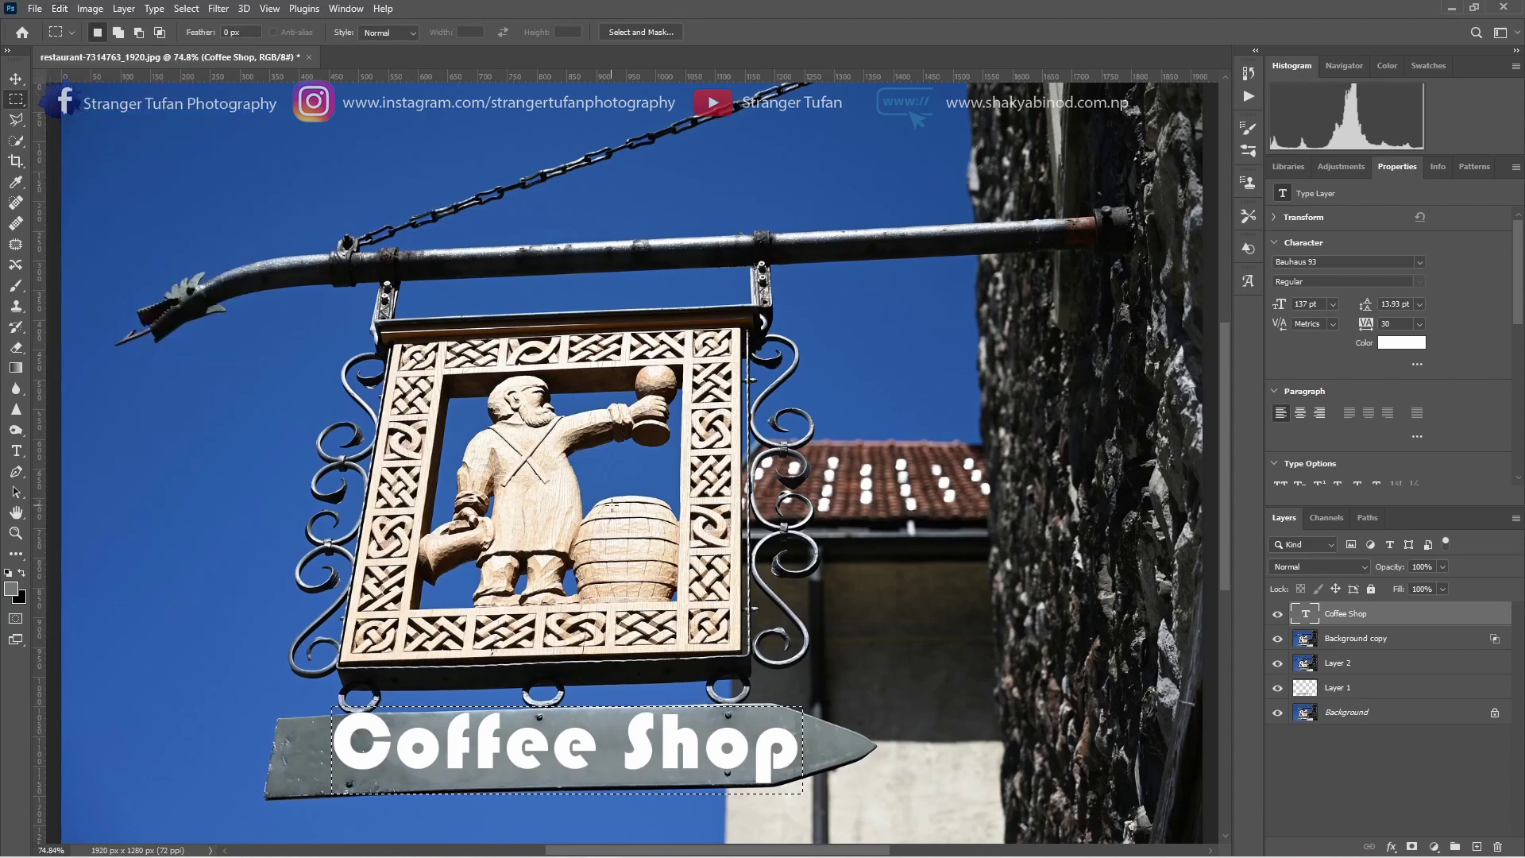
pyautogui.hotkey('ctrl', 'd')
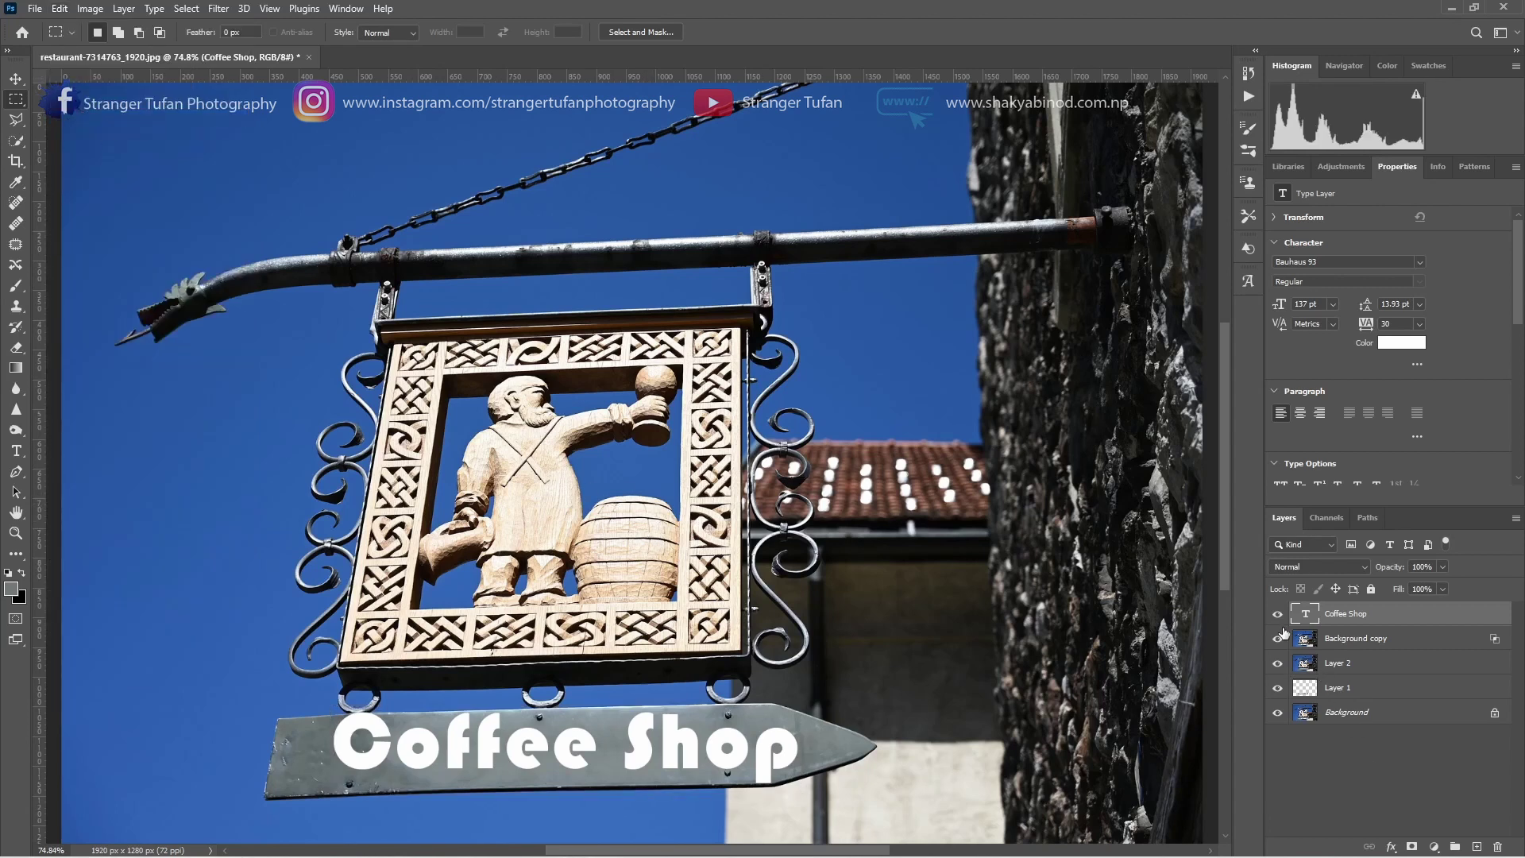
# Hide the Coffee Shop text layer and make Background copy the active layer.
pyautogui.click(1278, 616)
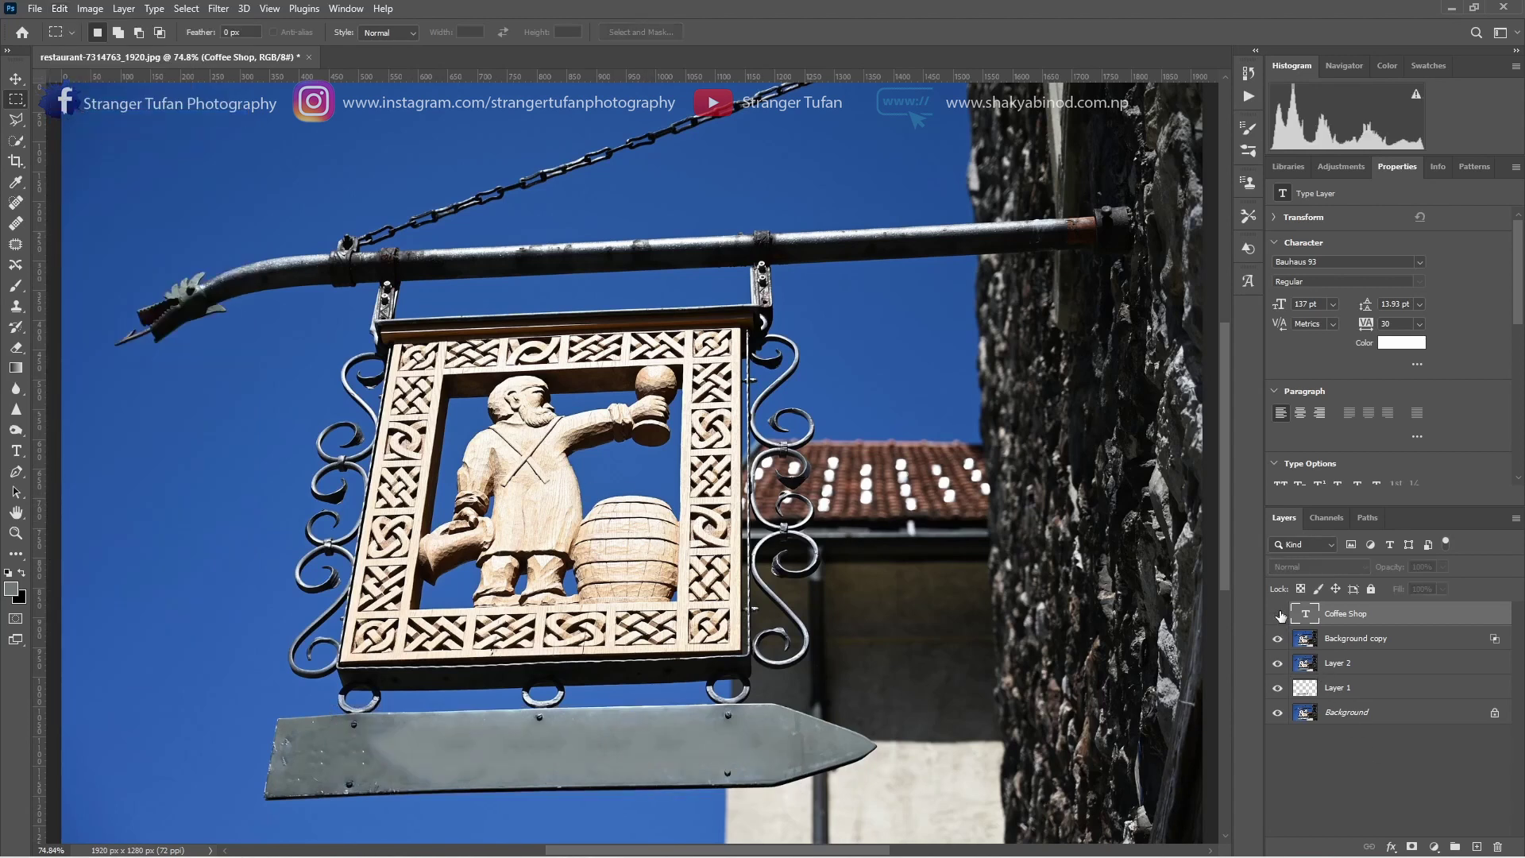
pyautogui.click(1386, 645)
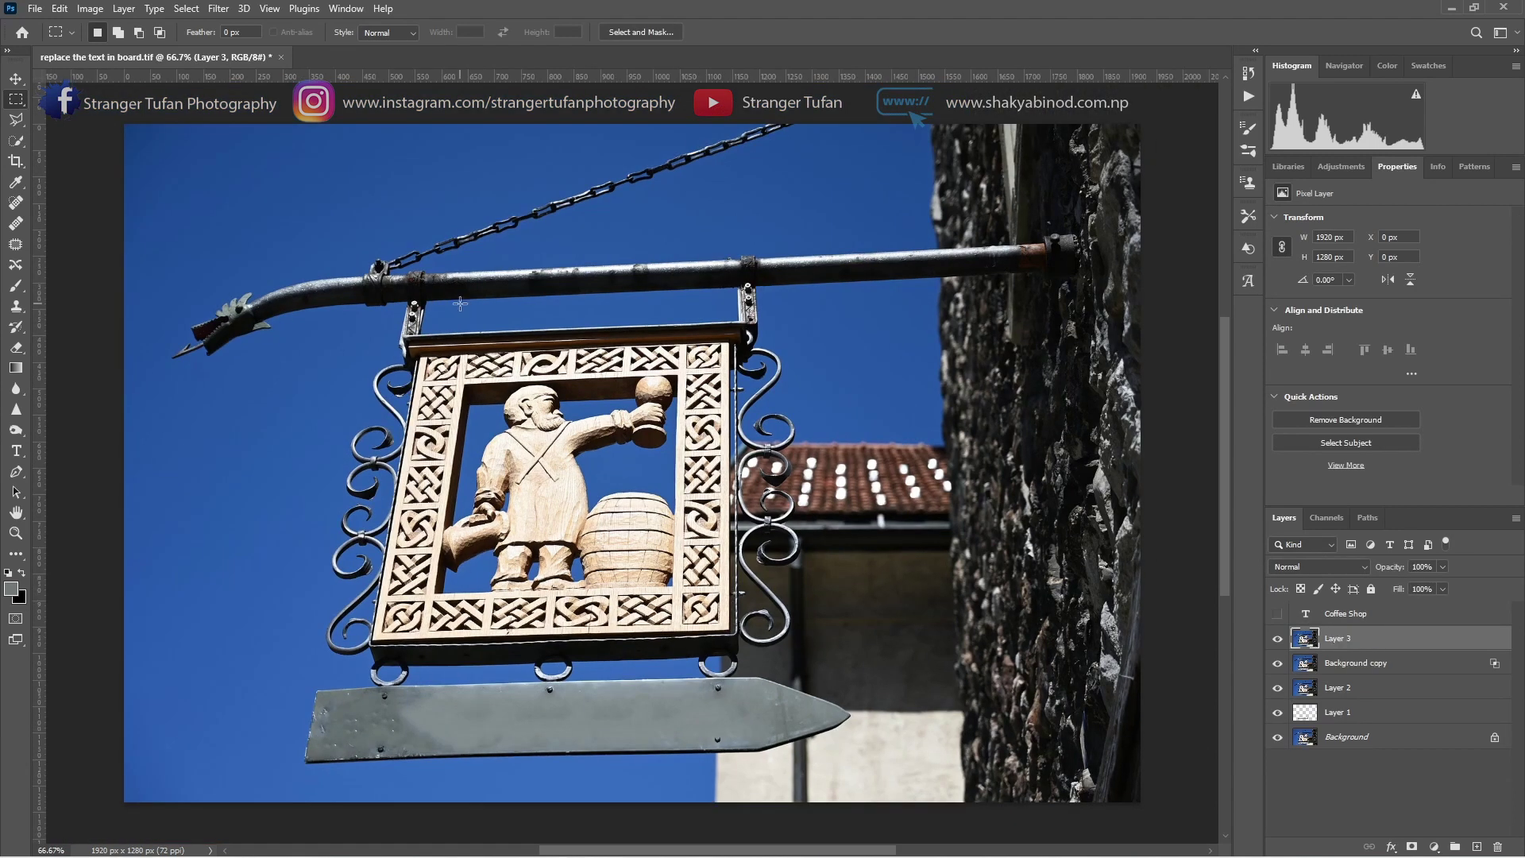
pyautogui.click(218, 9)
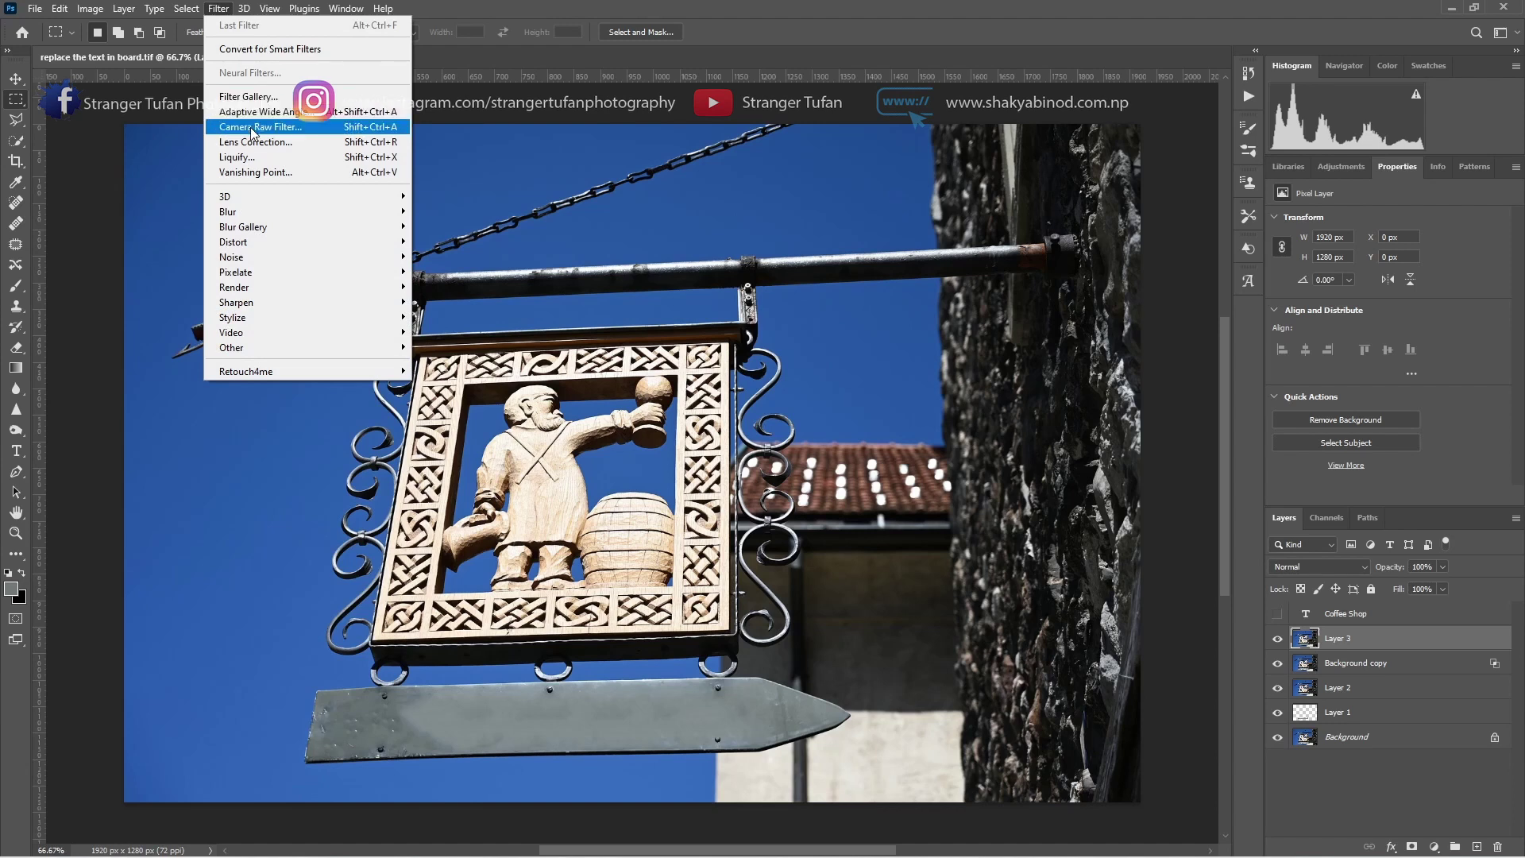
# In Vanishing Point, draw a perspective plane over the sign board's corners.
pyautogui.click(247, 169)
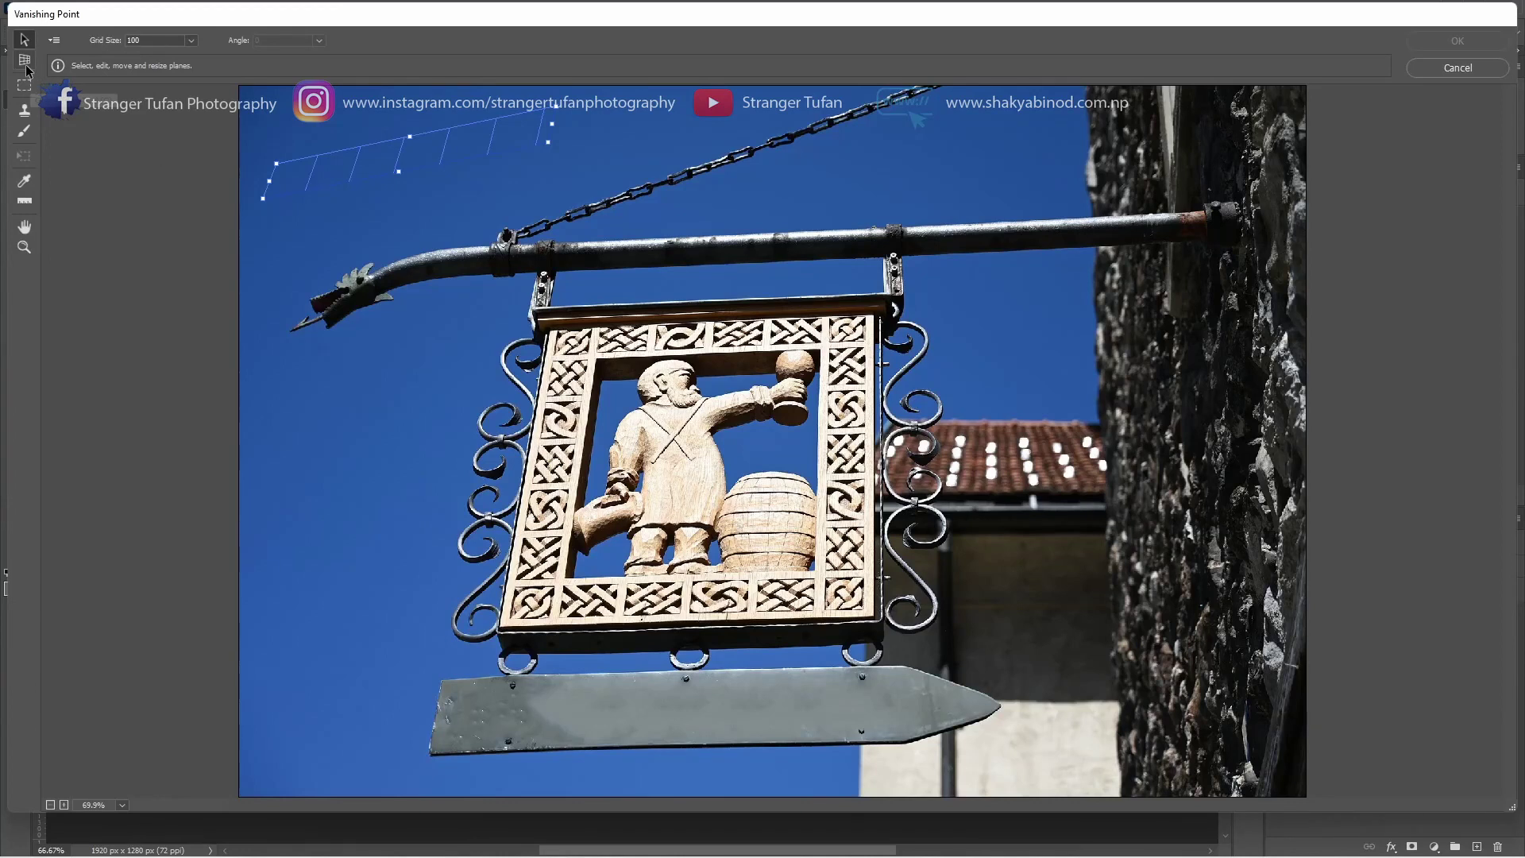
pyautogui.click(24, 59)
pyautogui.click(443, 679)
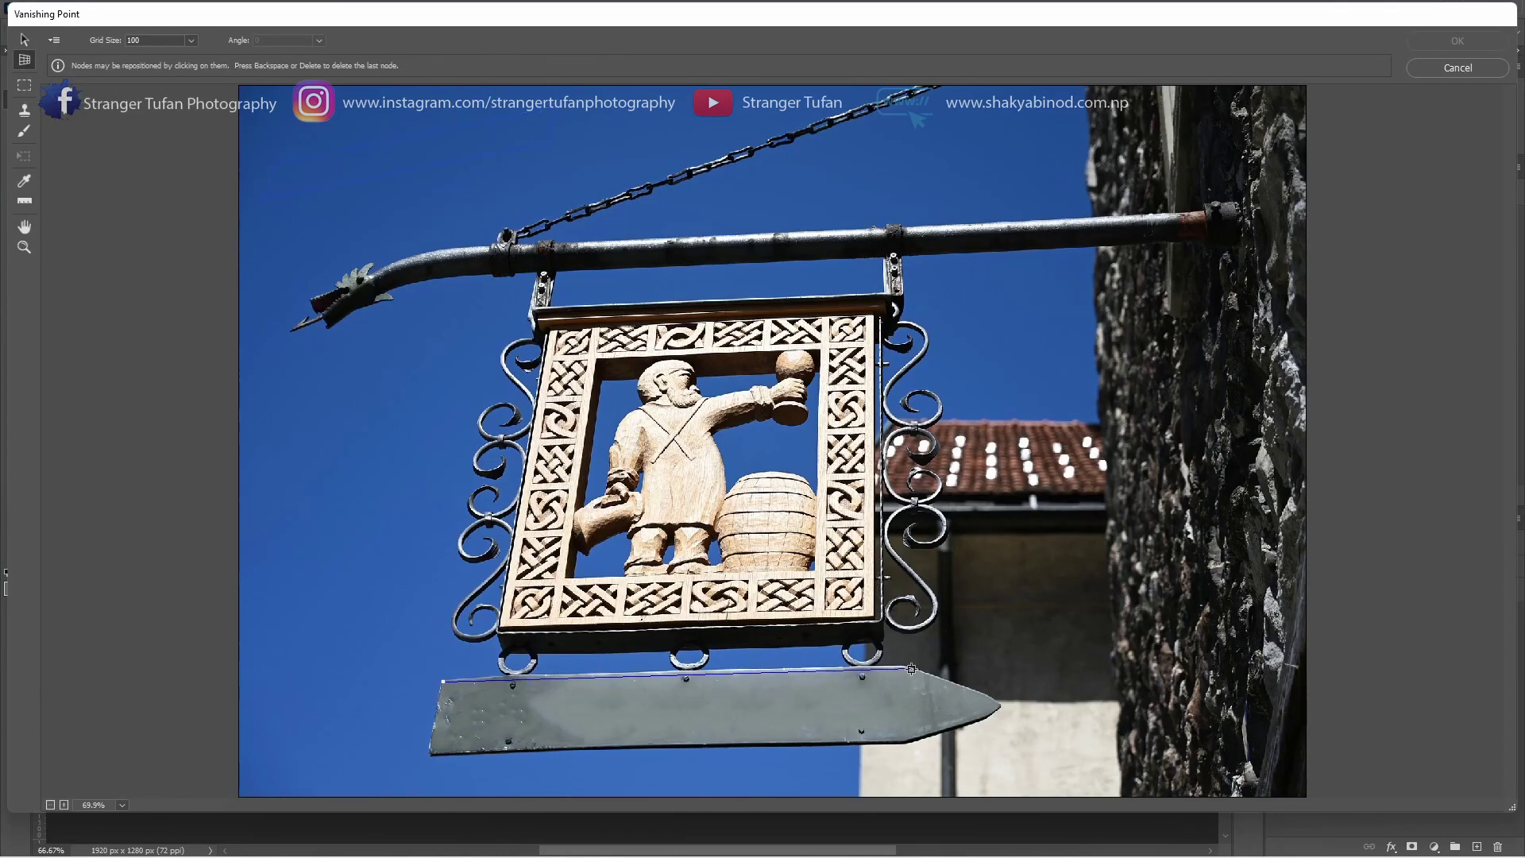
pyautogui.click(903, 742)
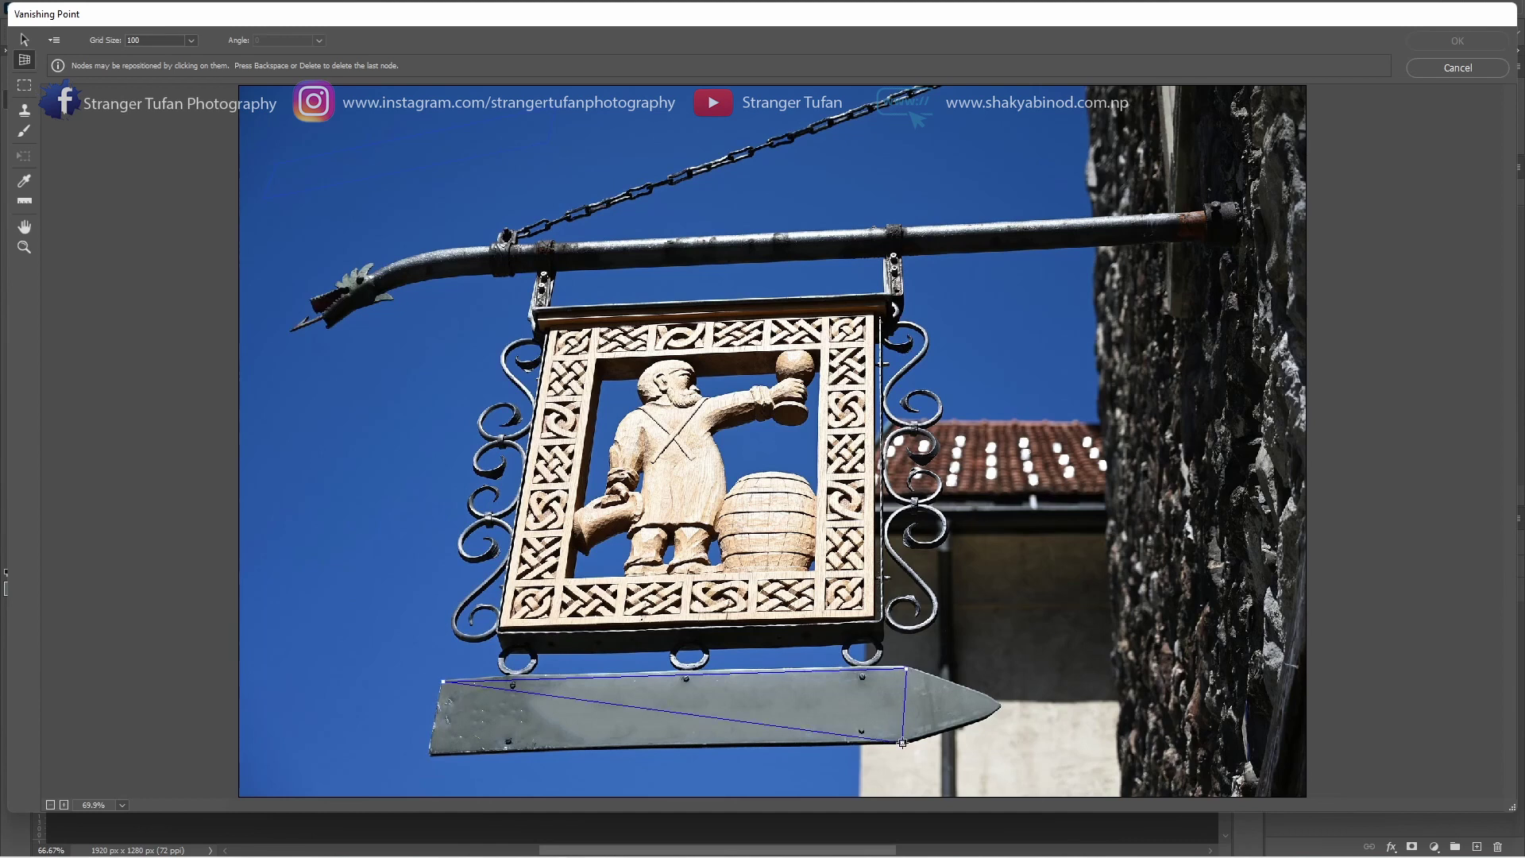
pyautogui.click(428, 754)
# Paste the Coffee Shop lettering onto the plane, scale it to fill the board, and apply.
pyautogui.hotkey('ctrl', 'v')
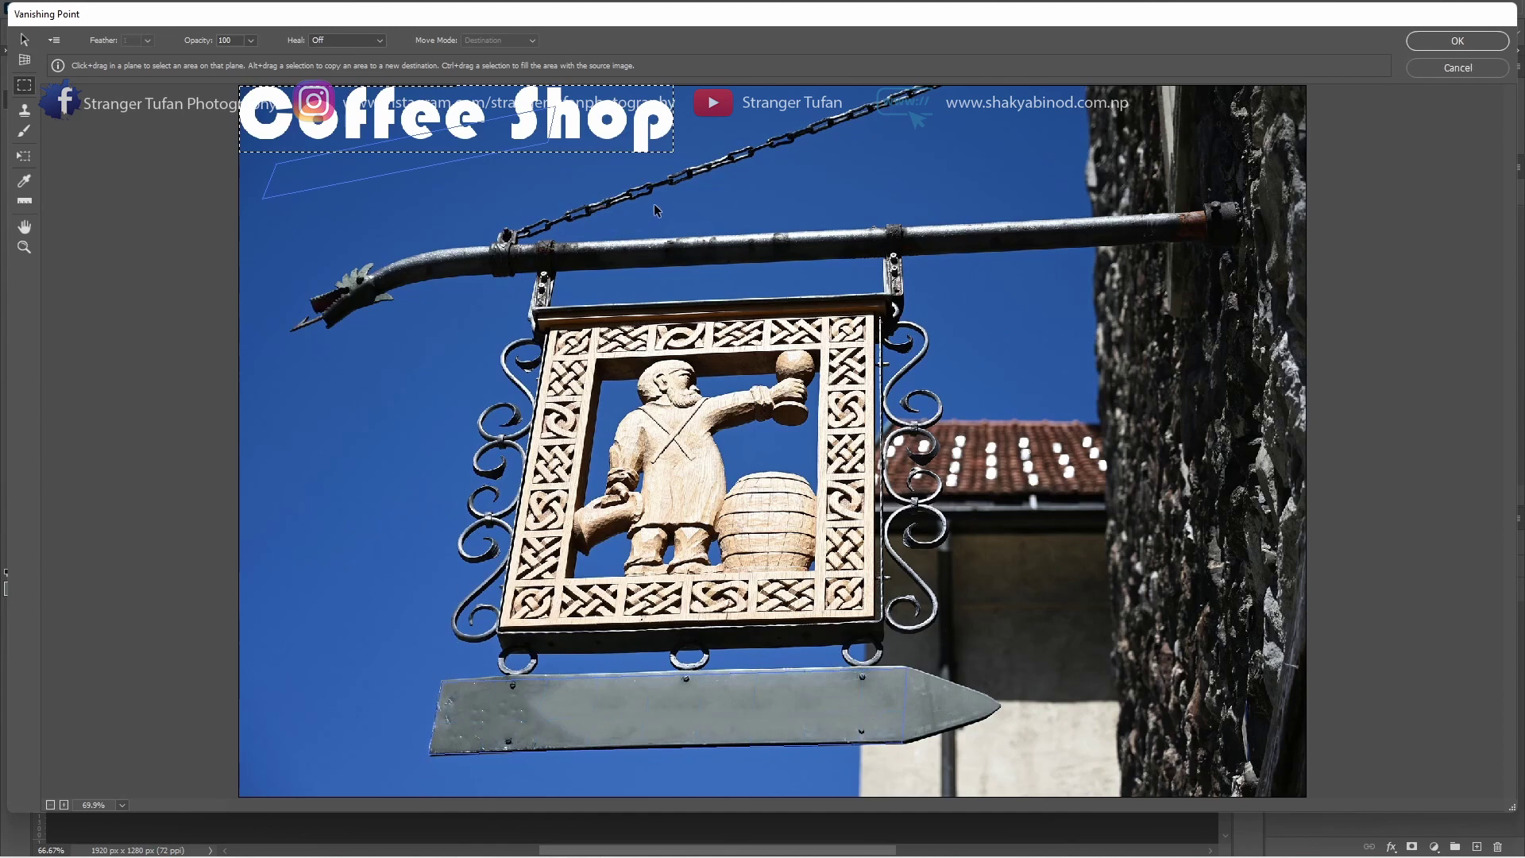
pyautogui.moveTo(624, 133)
pyautogui.mouseDown()
pyautogui.moveTo(921, 133)
pyautogui.moveTo(853, 719)
pyautogui.mouseUp()
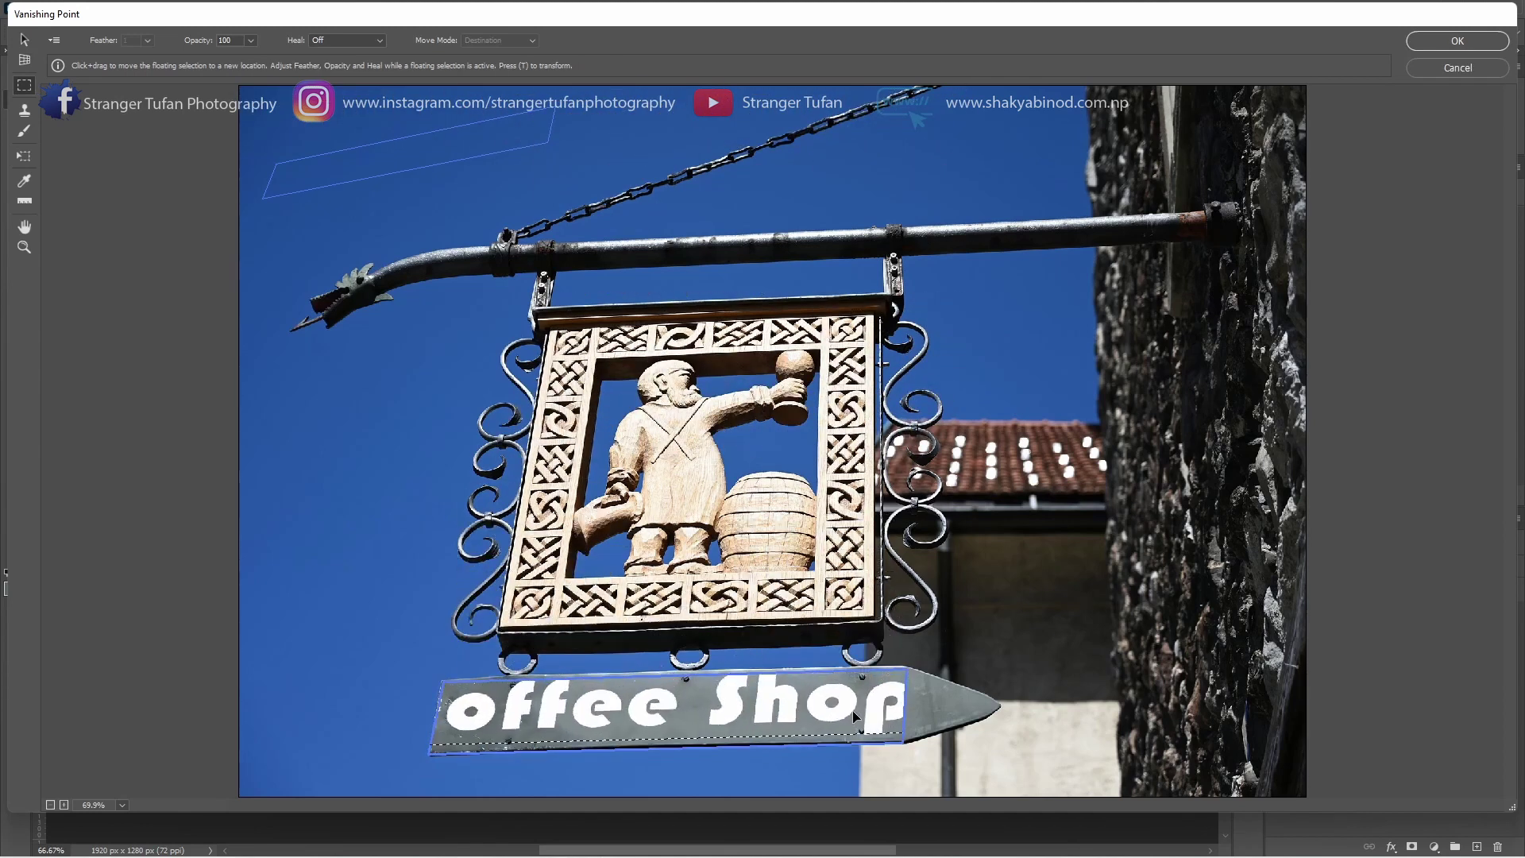
pyautogui.press('t')
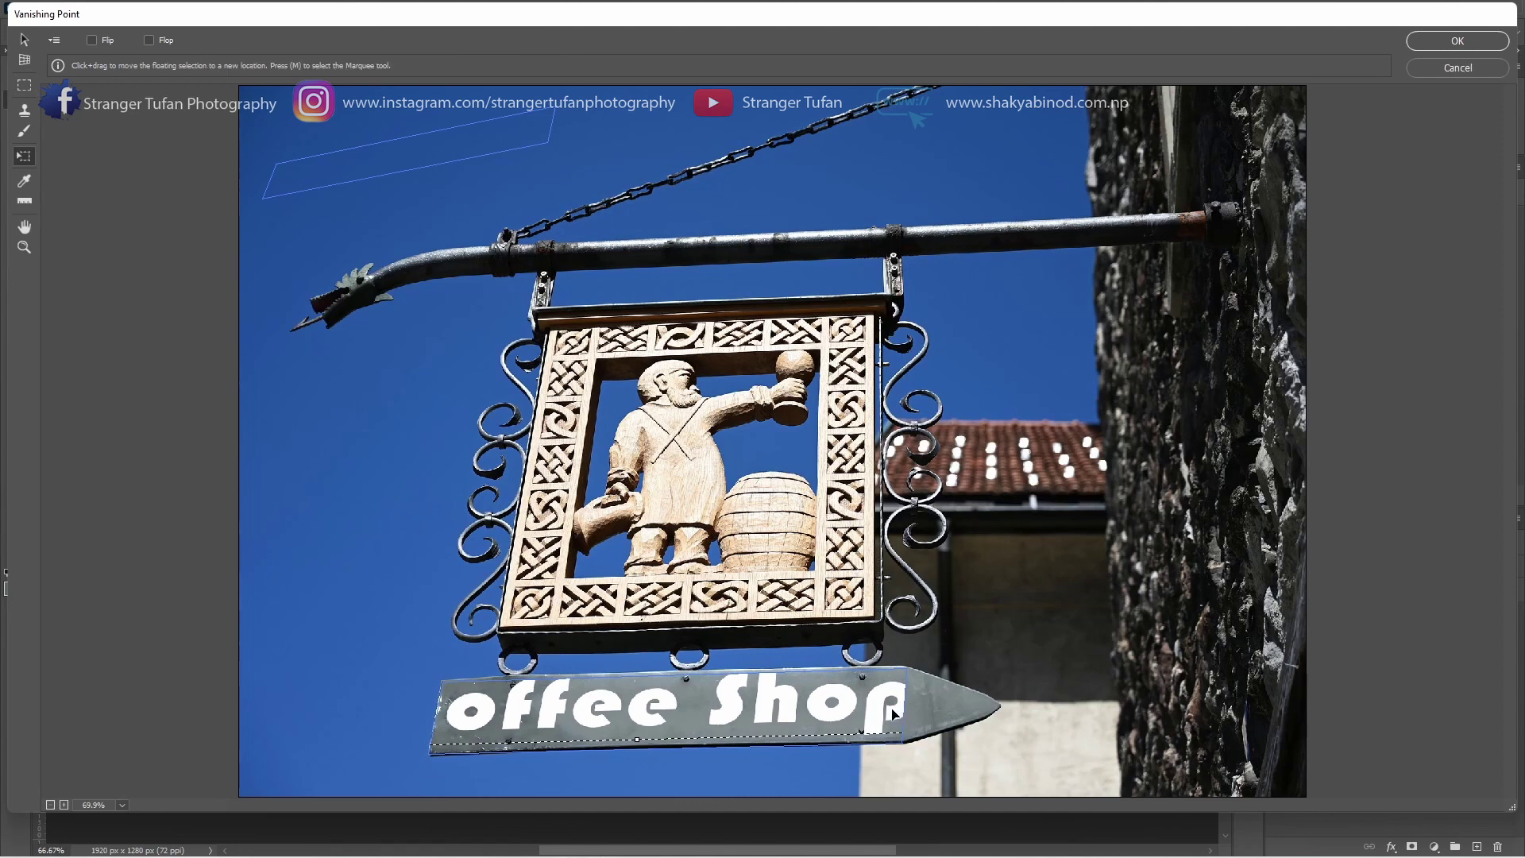
pyautogui.moveTo(903, 708); pyautogui.dragTo(893, 703)
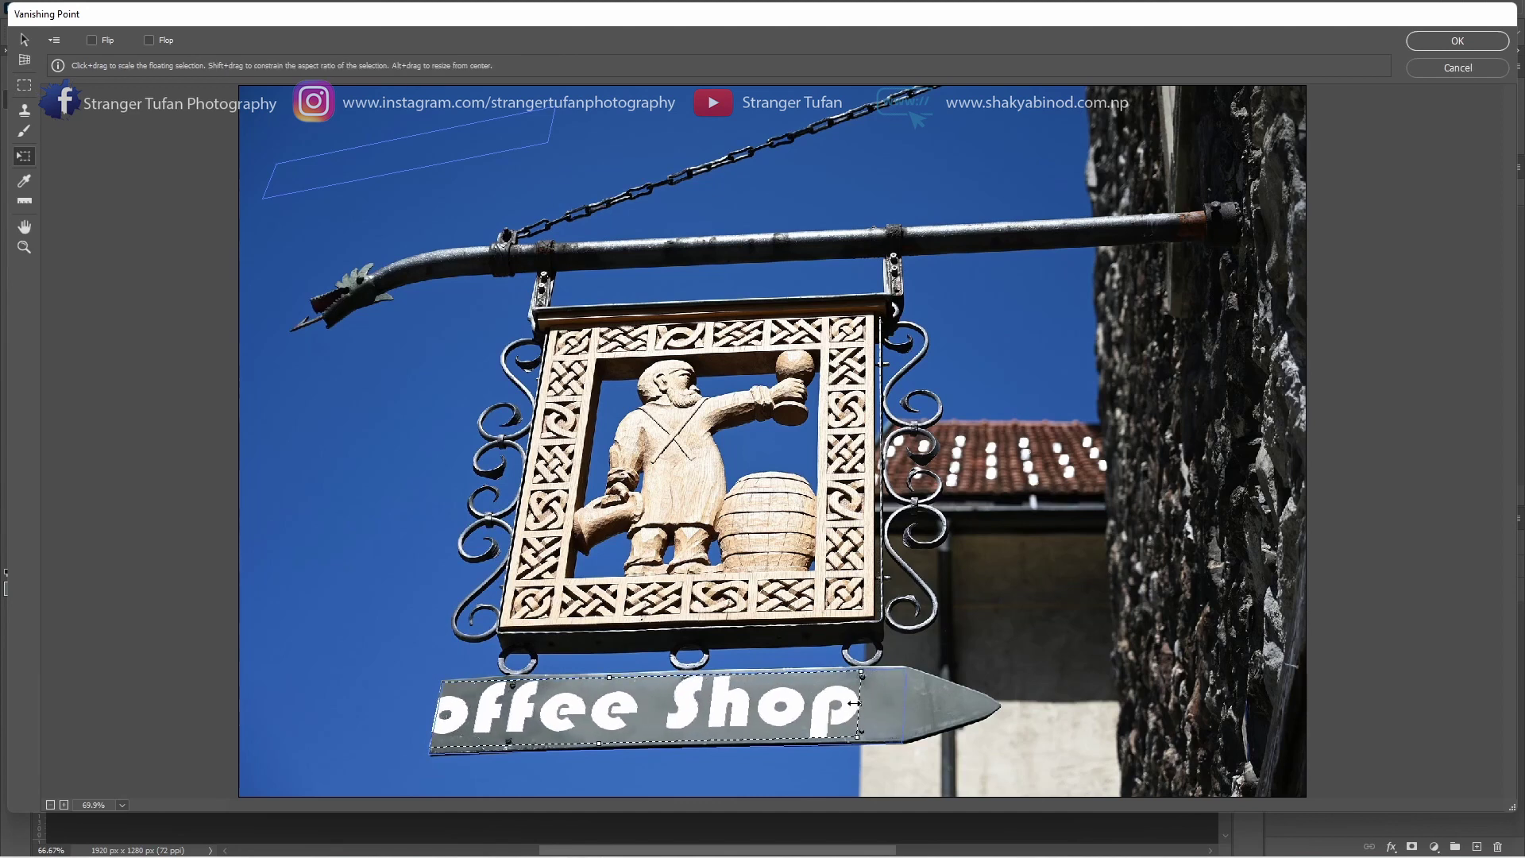
pyautogui.press('alt')
pyautogui.moveTo(904, 712)
pyautogui.mouseDown()
pyautogui.moveTo(829, 701)
pyautogui.moveTo(849, 715)
pyautogui.mouseUp()
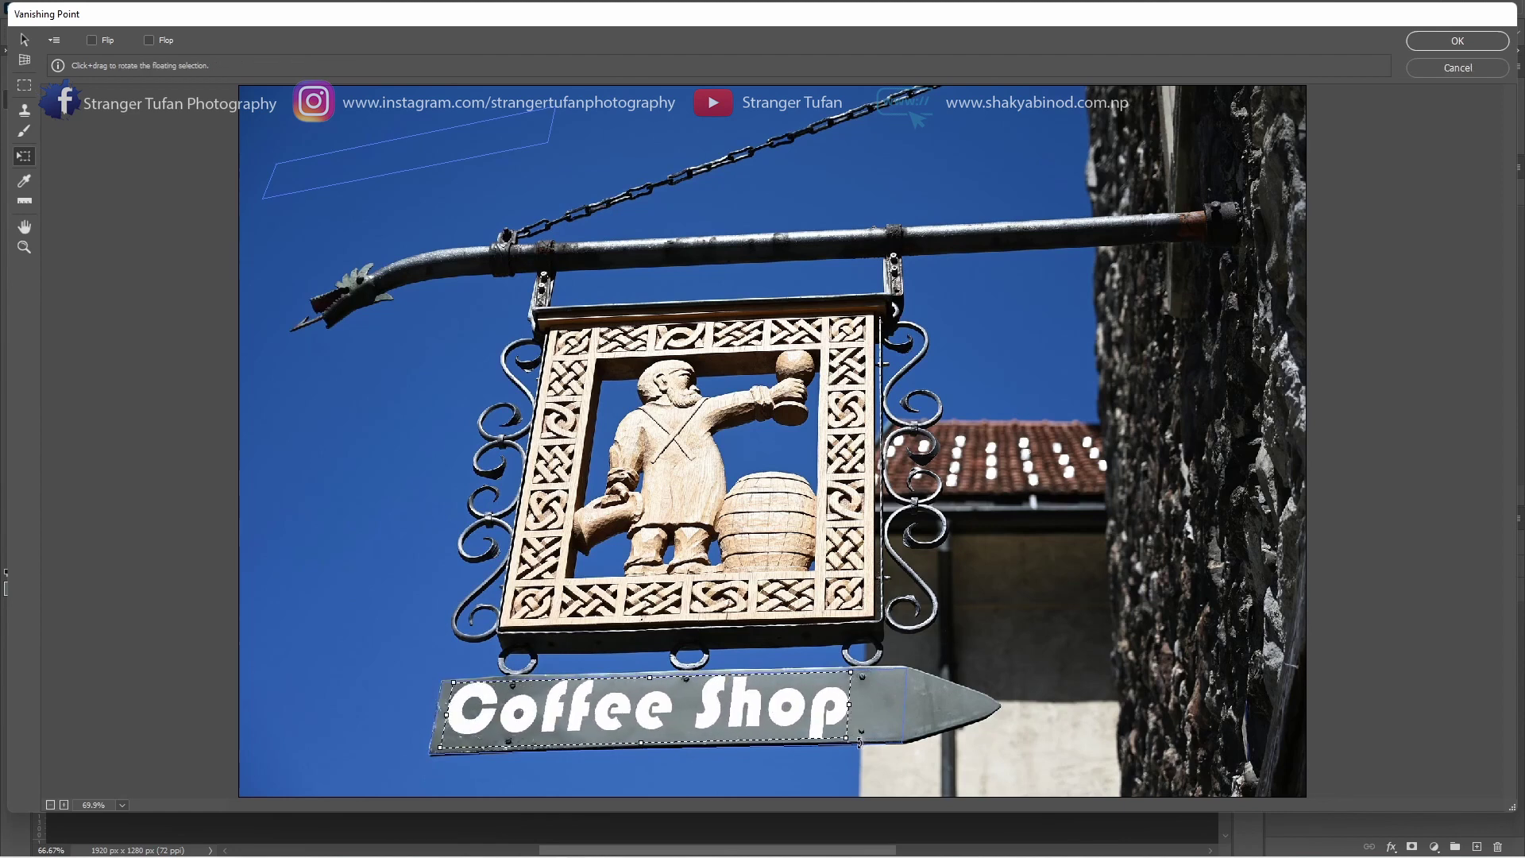
pyautogui.moveTo(849, 705)
pyautogui.mouseDown()
pyautogui.moveTo(900, 705)
pyautogui.moveTo(830, 708)
pyautogui.mouseUp()
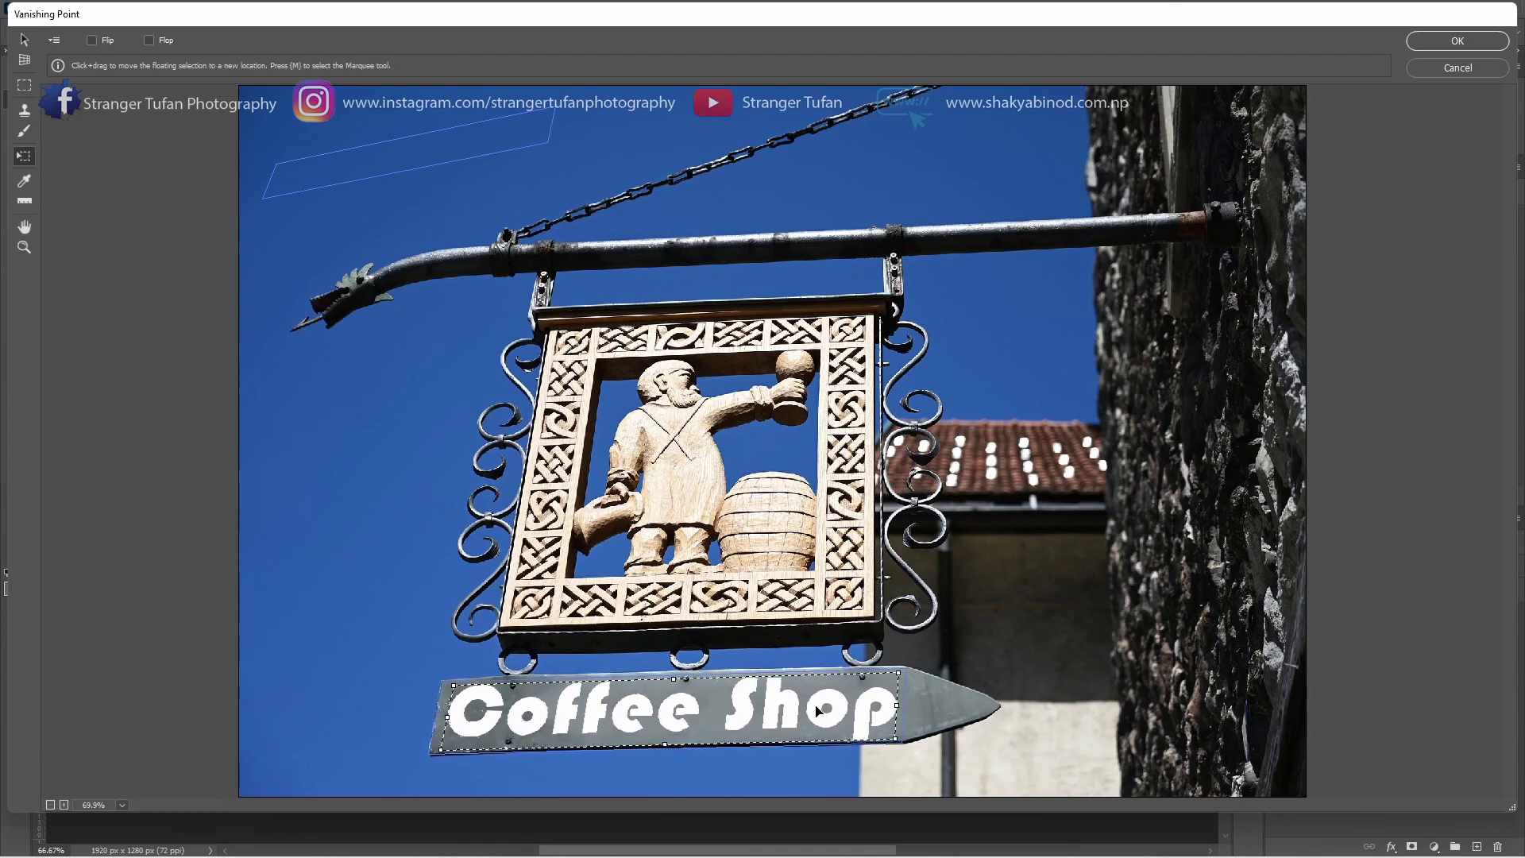
pyautogui.click(1458, 42)
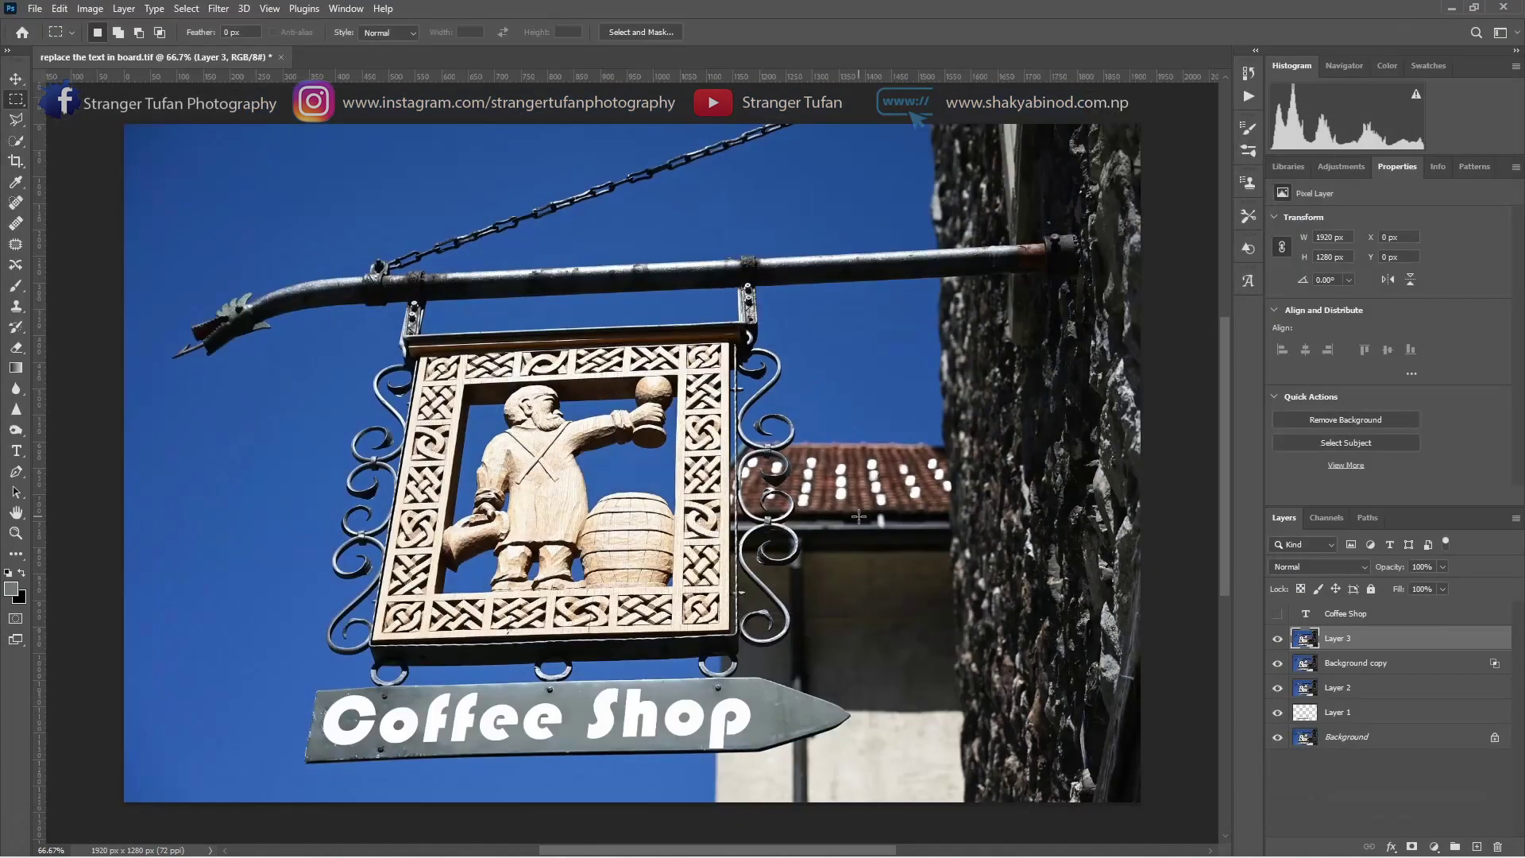
pyautogui.click(1276, 640)
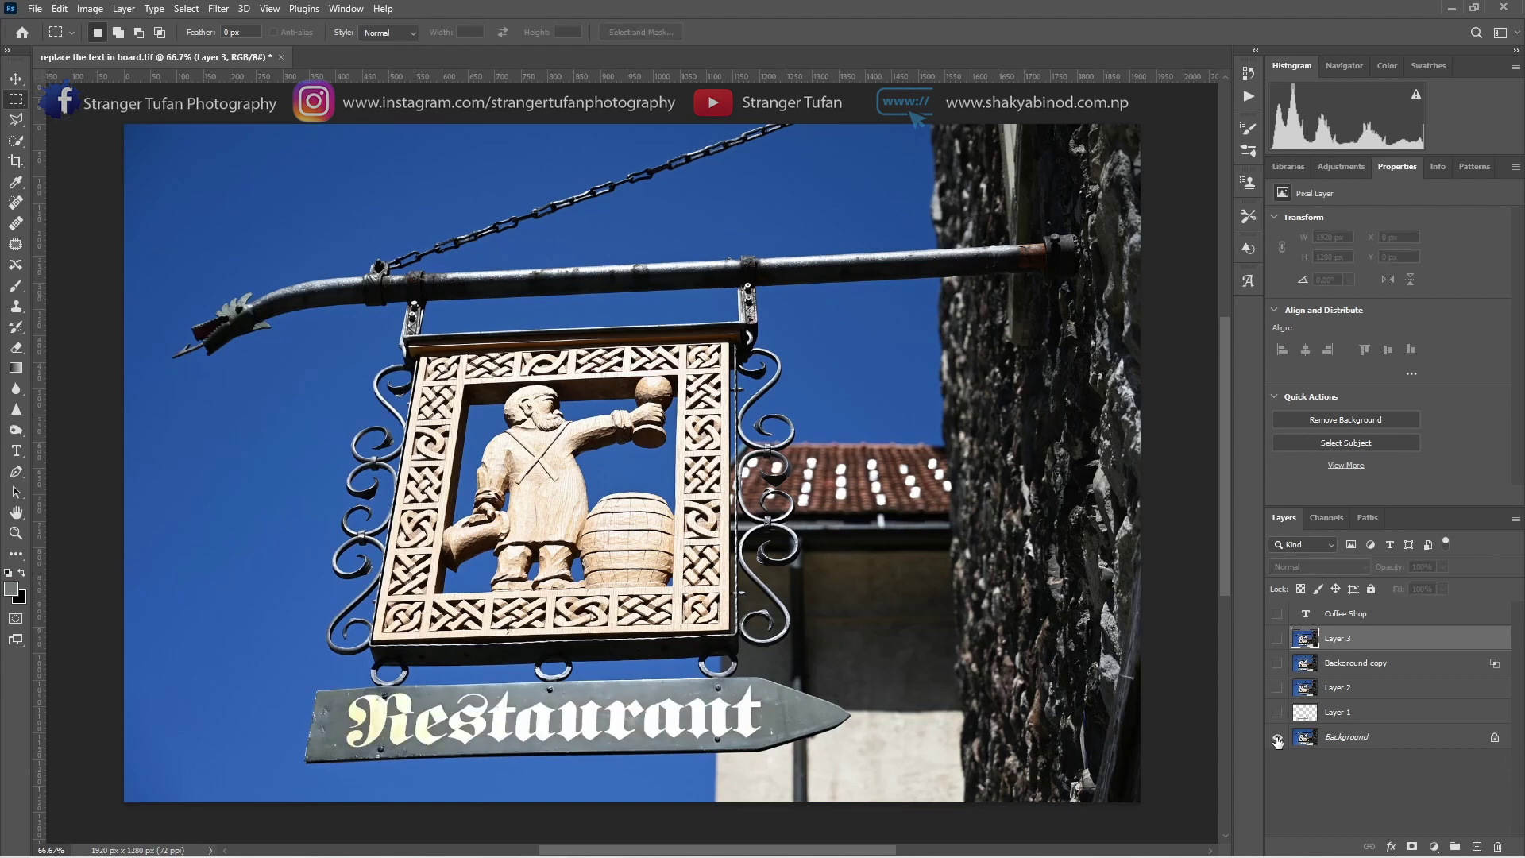
pyautogui.keyDown('alt'); pyautogui.click(1277, 739); pyautogui.keyUp('alt')
pyautogui.keyDown('alt'); pyautogui.click(1277, 741); pyautogui.keyUp('alt')
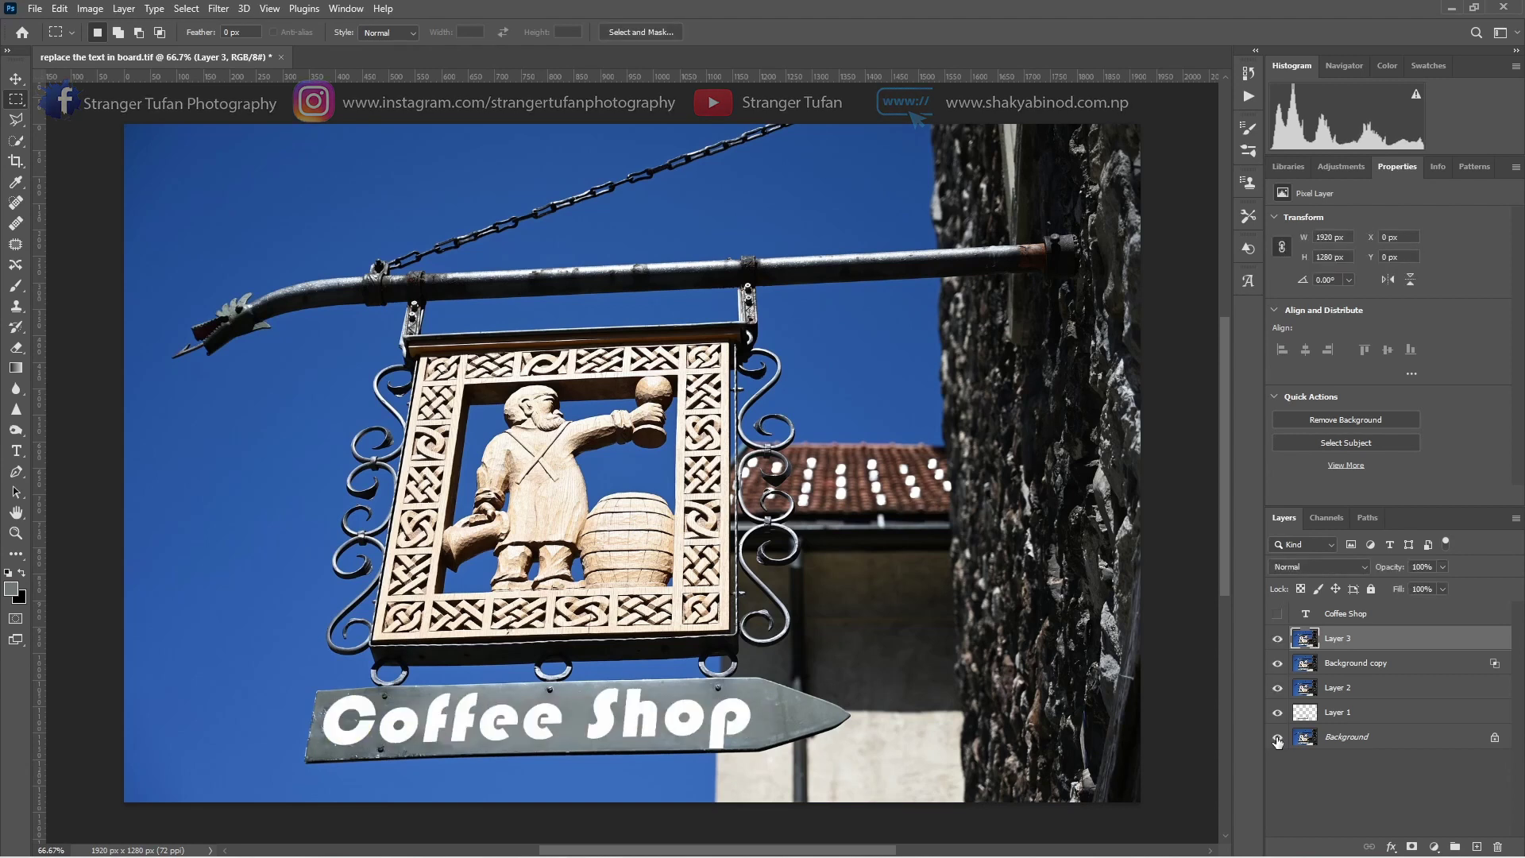
pyautogui.keyDown('alt'); pyautogui.click(1277, 740); pyautogui.keyUp('alt')
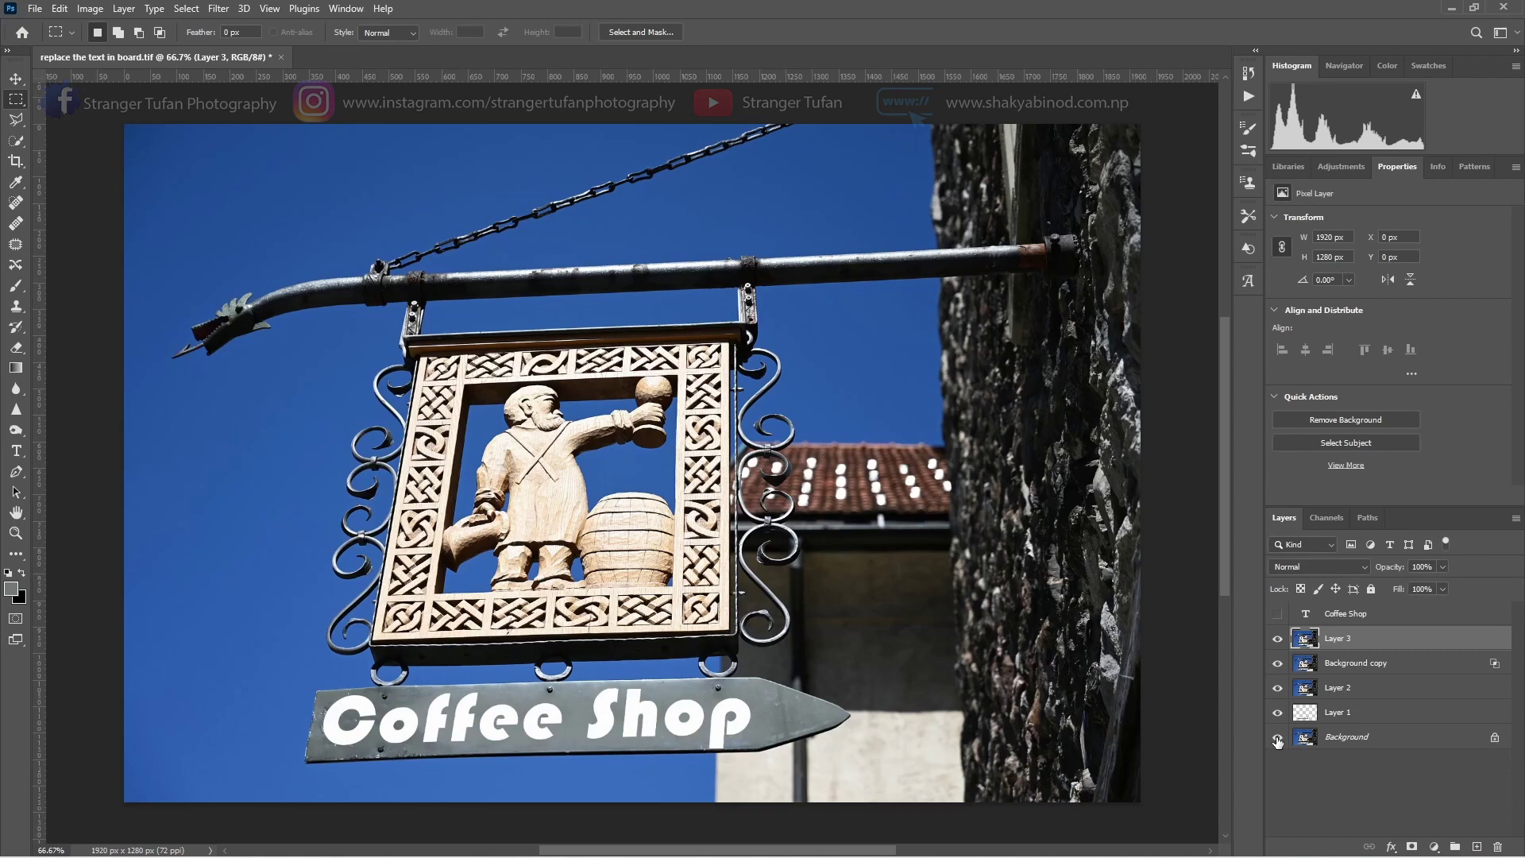